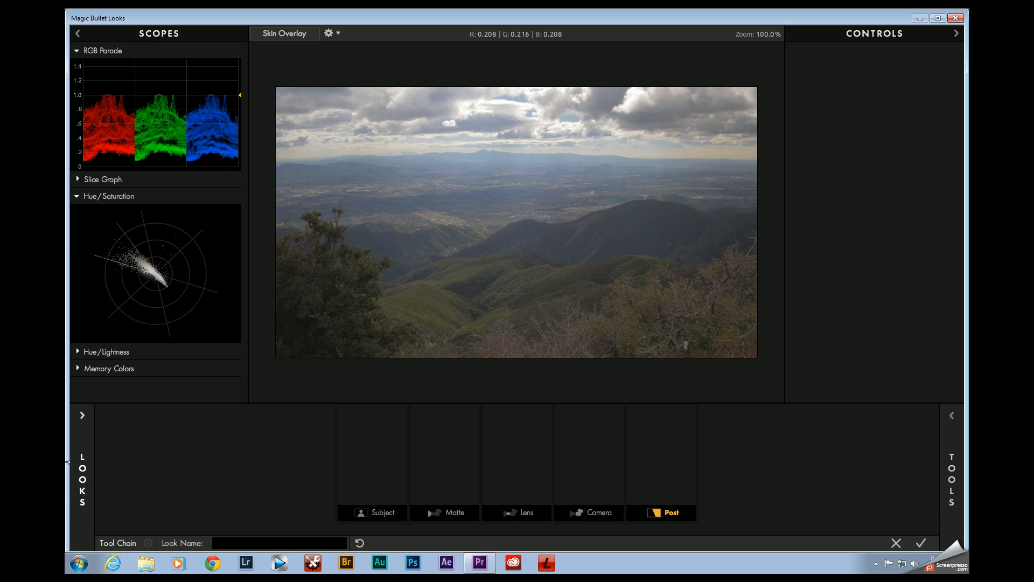
# Step: Try several Blockbuster Cool looks on the footage, including Chrono Steel, Frost, Frye, Neo Neue, Miami Gain, Onslaught and Pelham
pyautogui.click(83, 481)
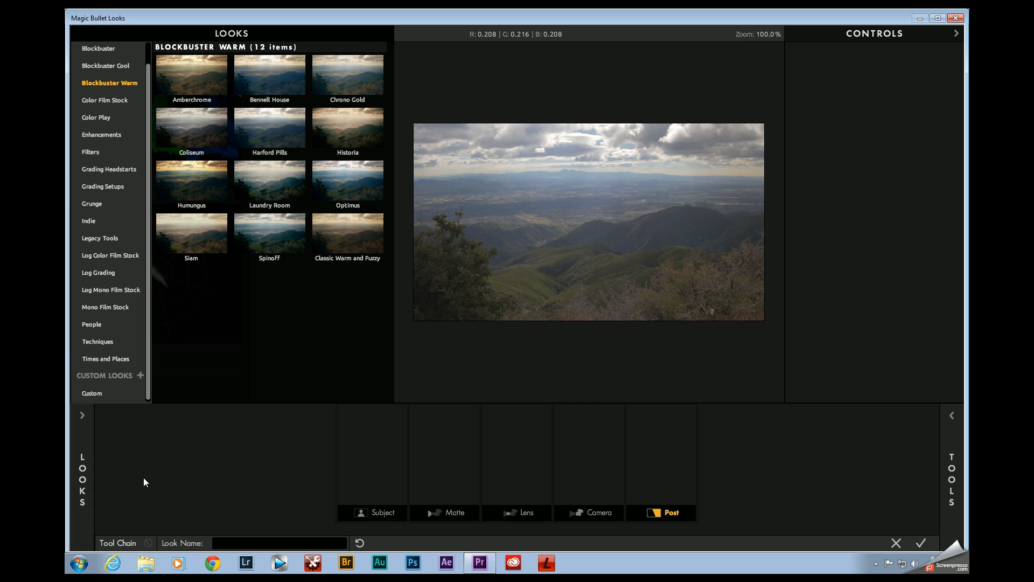
pyautogui.click(116, 70)
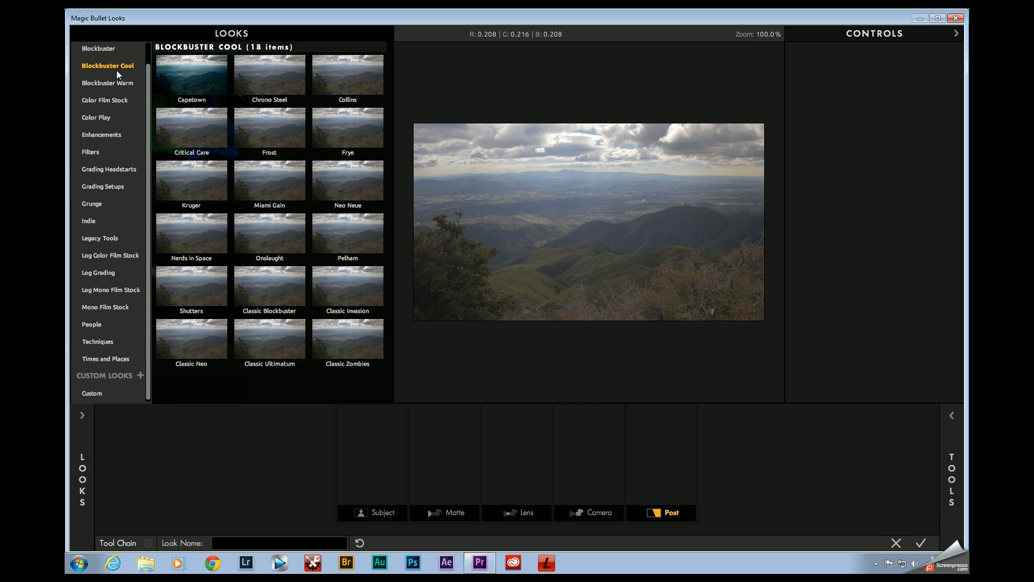
pyautogui.click(267, 76)
pyautogui.click(269, 123)
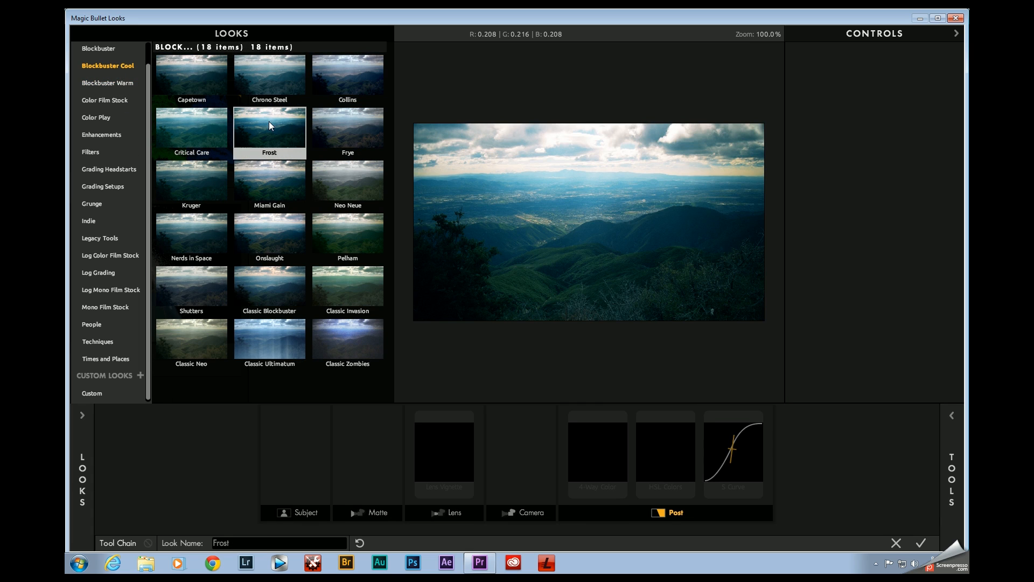
pyautogui.click(320, 121)
pyautogui.click(341, 181)
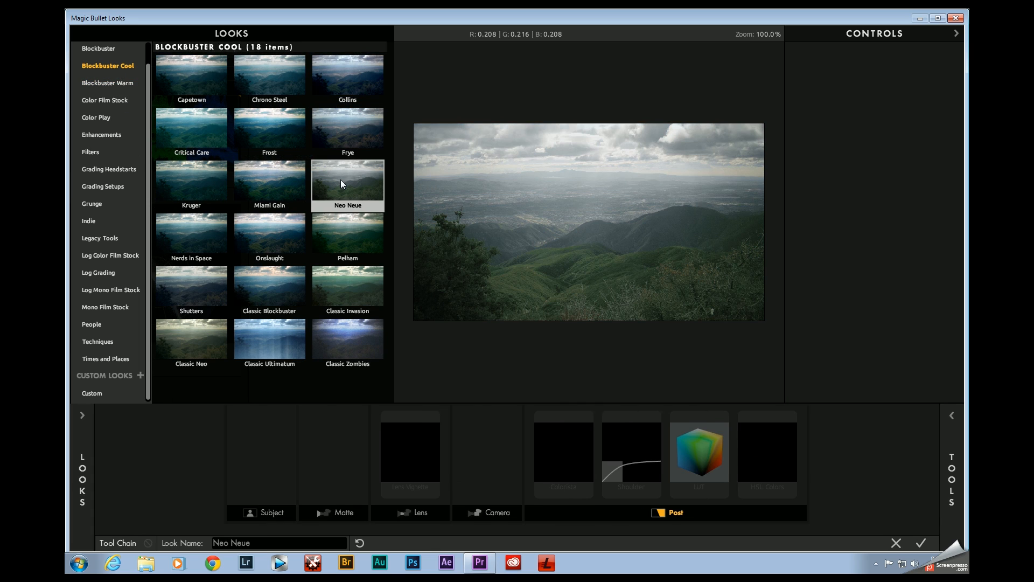
pyautogui.click(290, 189)
pyautogui.click(290, 247)
pyautogui.click(366, 251)
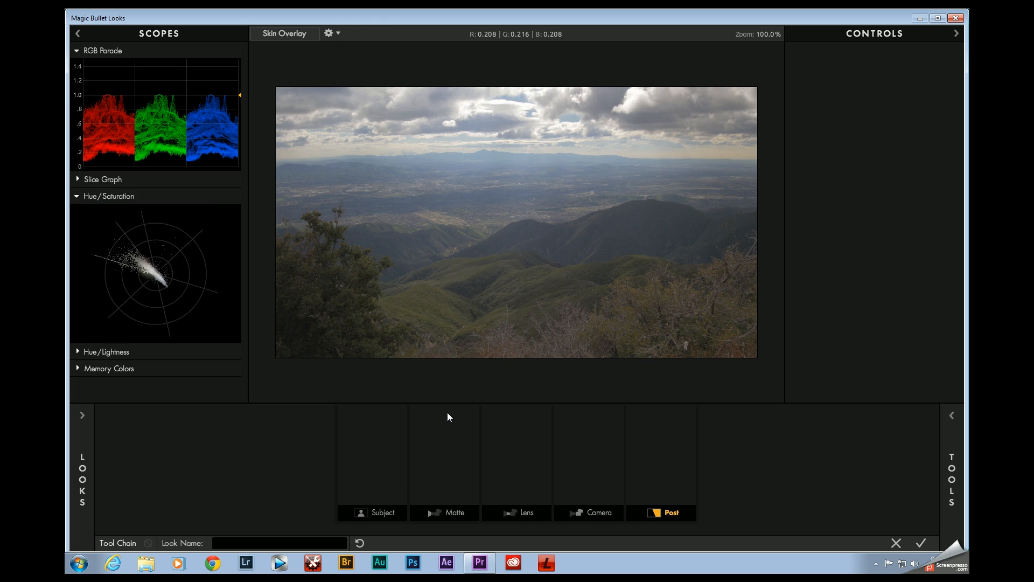
# Step: Apply the Shutters look from the Blockbuster Cool category to the footage
pyautogui.click(78, 462)
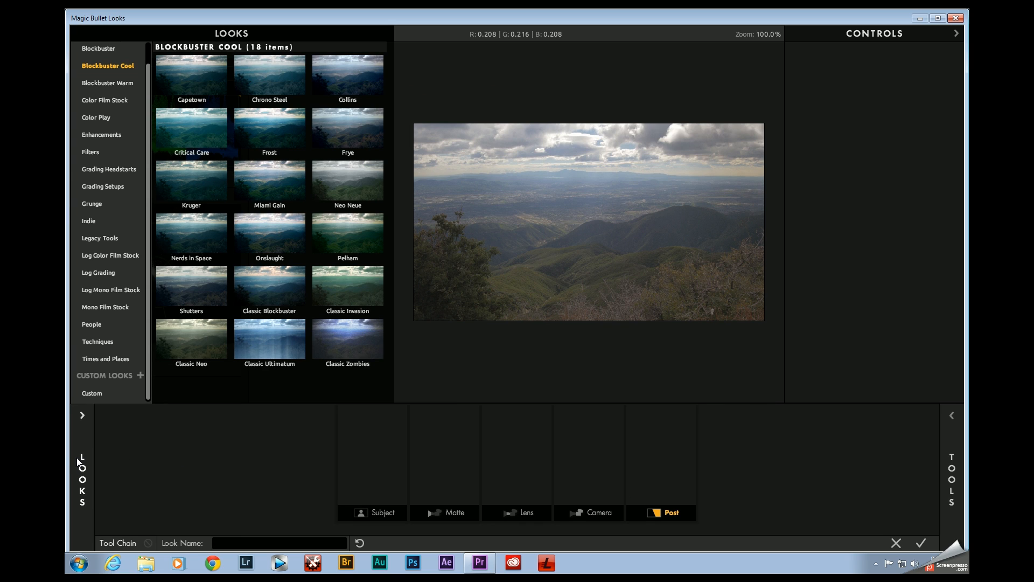
pyautogui.click(190, 302)
pyautogui.doubleClick(212, 291)
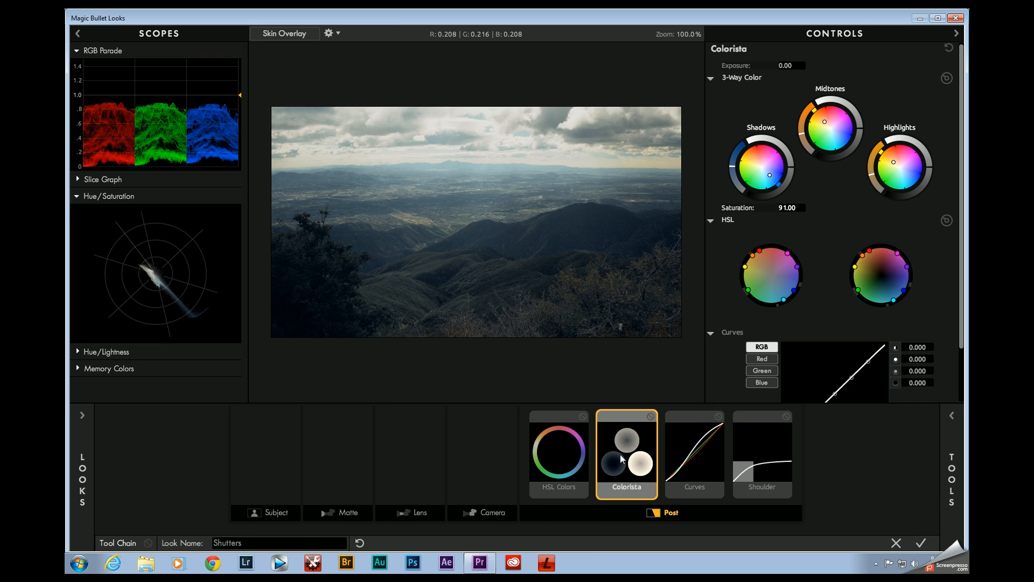
# Step: Disable the HSL Colors tool in the Shutters look to compare the image, and enable it again
pyautogui.click(586, 420)
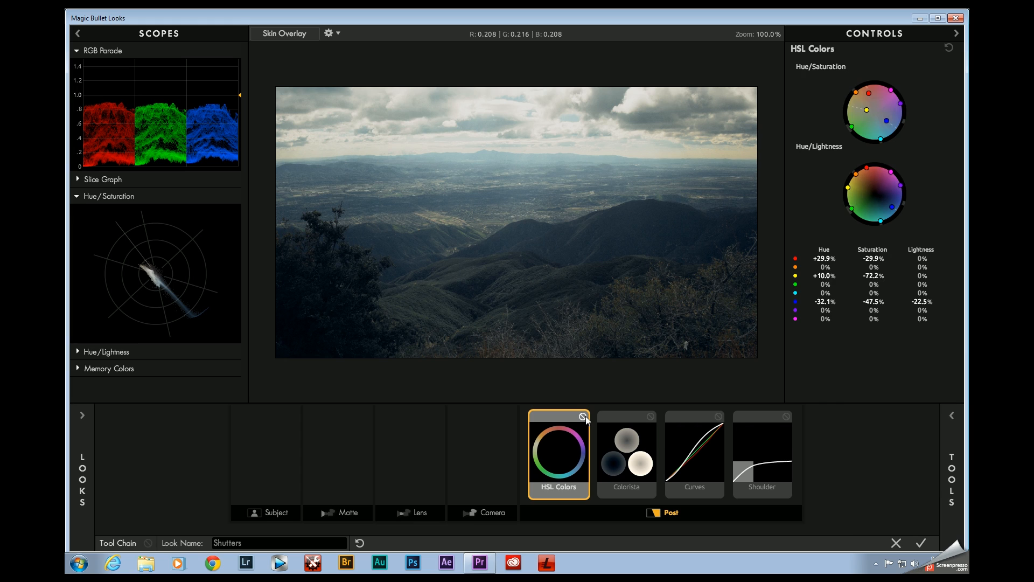
pyautogui.click(584, 417)
pyautogui.click(651, 418)
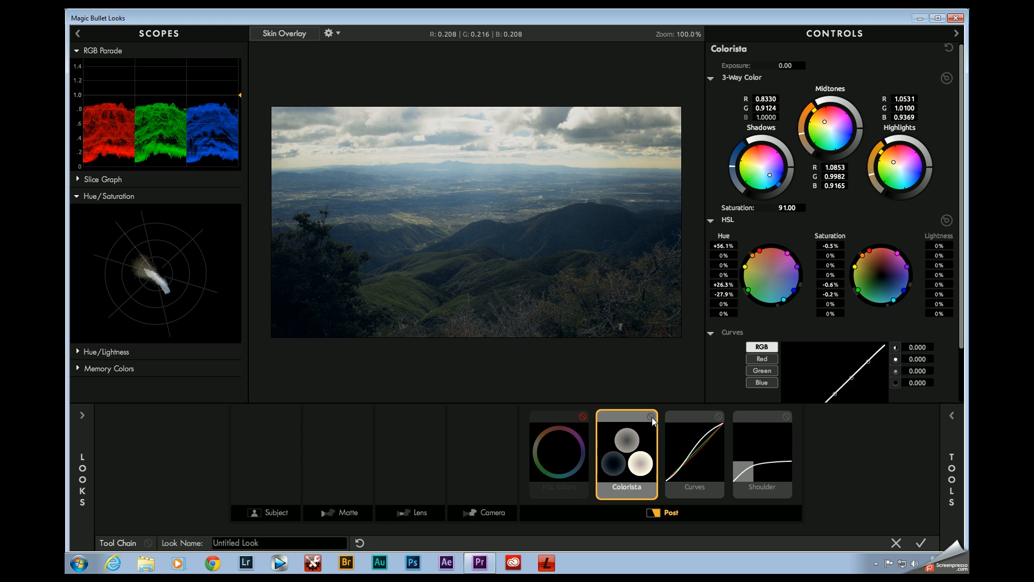
pyautogui.click(583, 417)
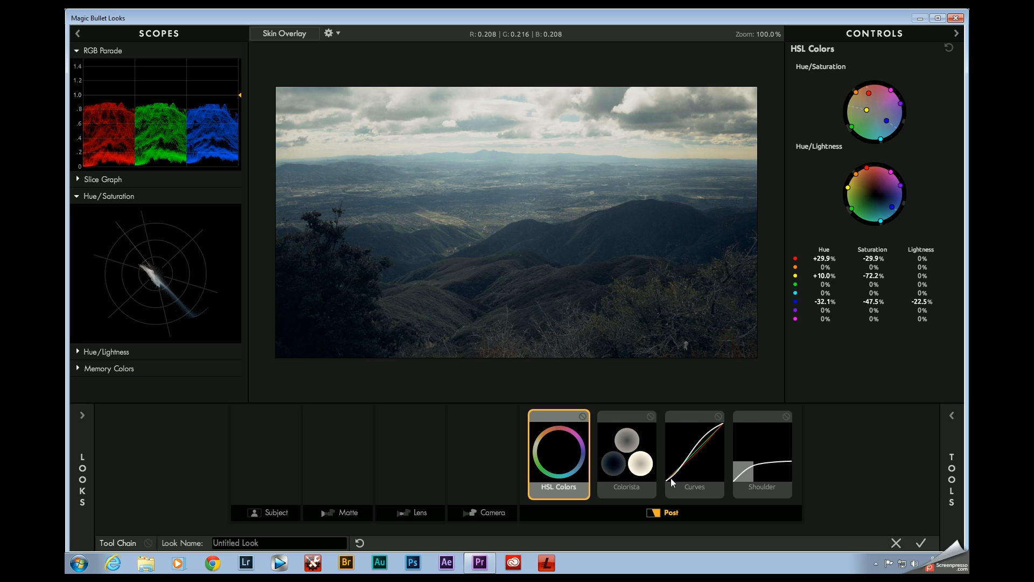
# Step: Remove the Shoulder, Curves, Colorista and HSL Colors tools to empty the tool chain
pyautogui.click(756, 448)
pyautogui.press('Delete')
pyautogui.click(731, 453)
pyautogui.press('Delete')
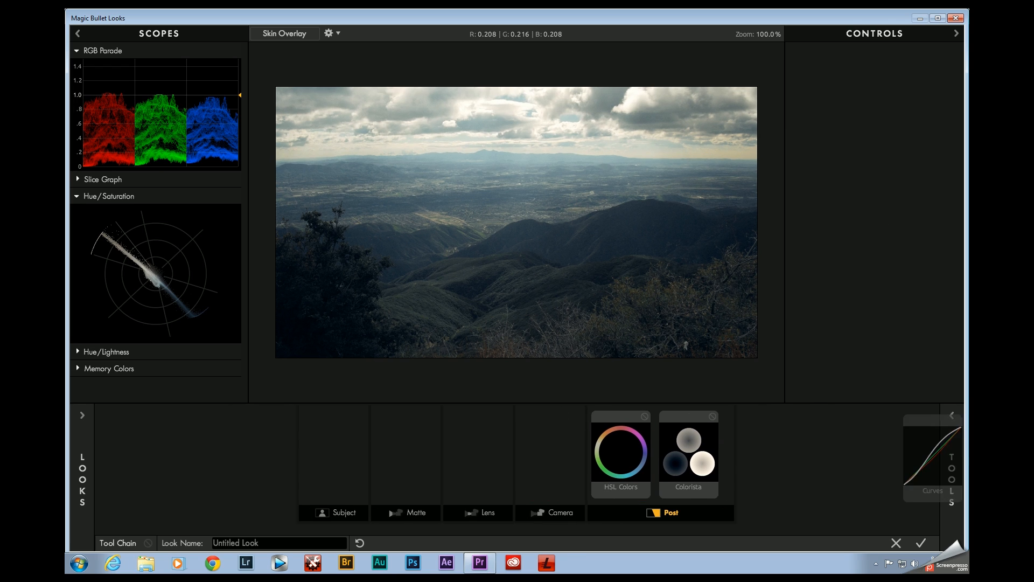
pyautogui.moveTo(707, 446); pyautogui.dragTo(952, 468)
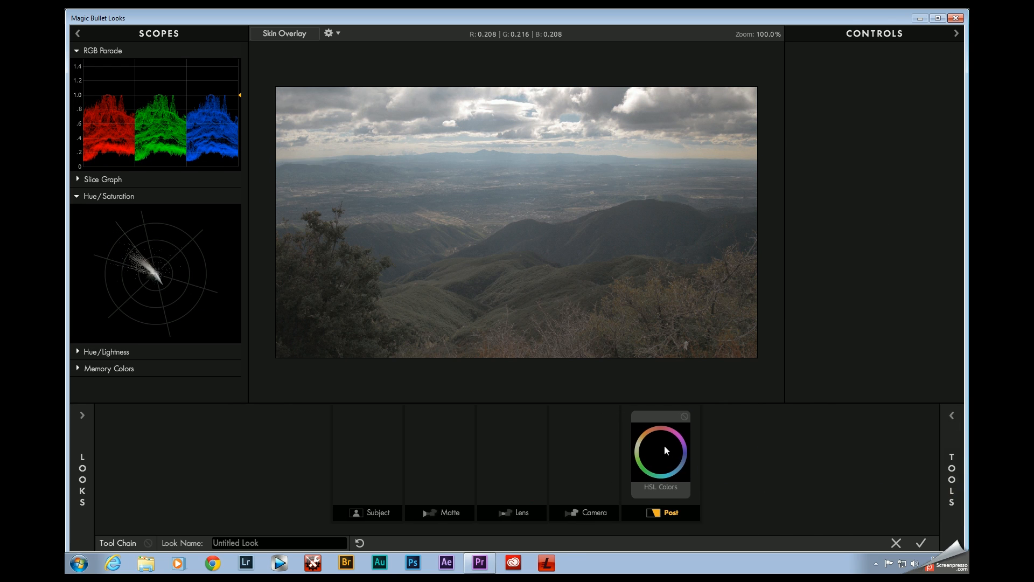
pyautogui.moveTo(661, 450); pyautogui.dragTo(938, 435)
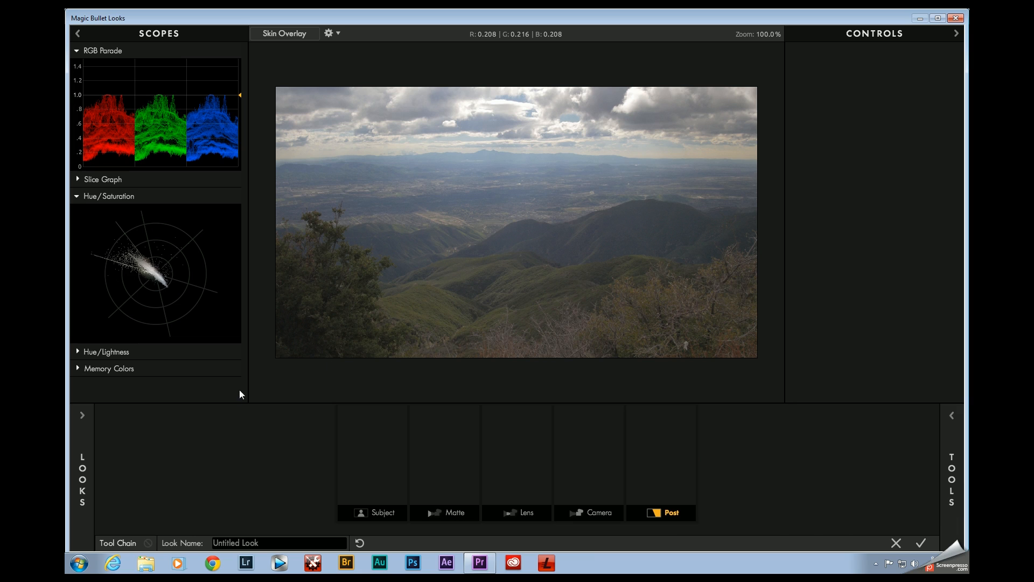
# Step: Browse the Log Grading and Log Mono Film Stock look categories
pyautogui.moveTo(82, 466)
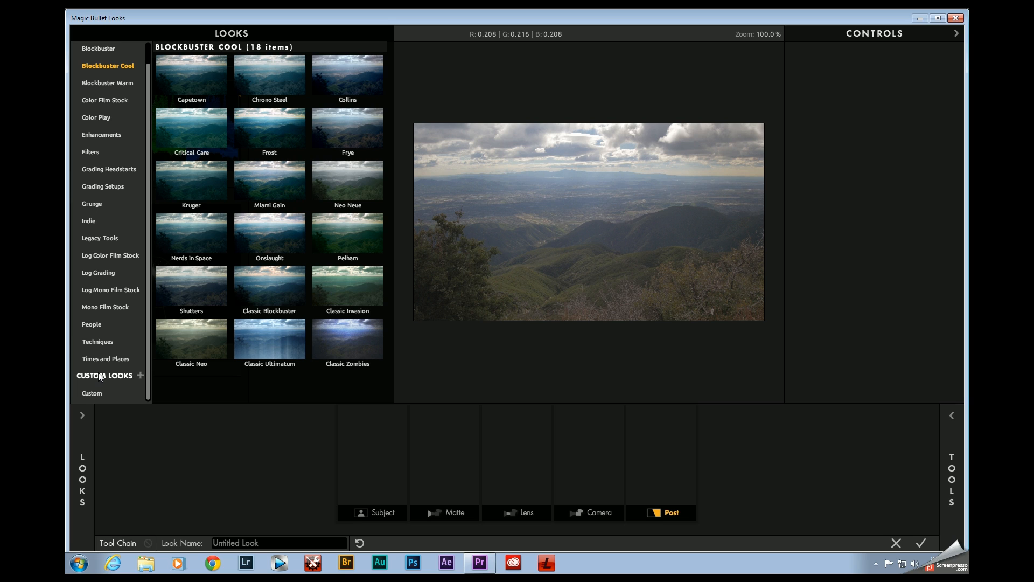
pyautogui.click(102, 273)
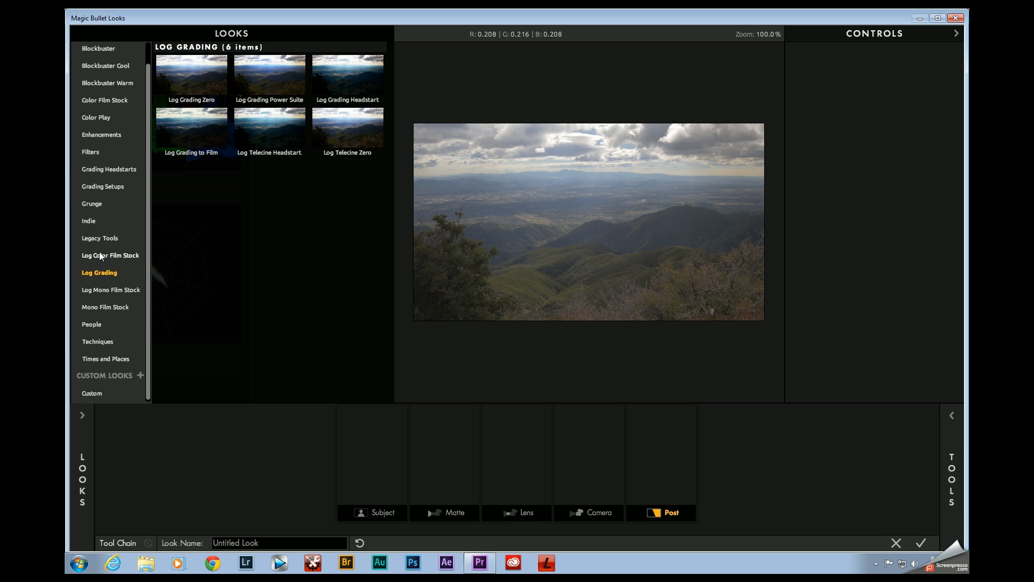
pyautogui.click(109, 291)
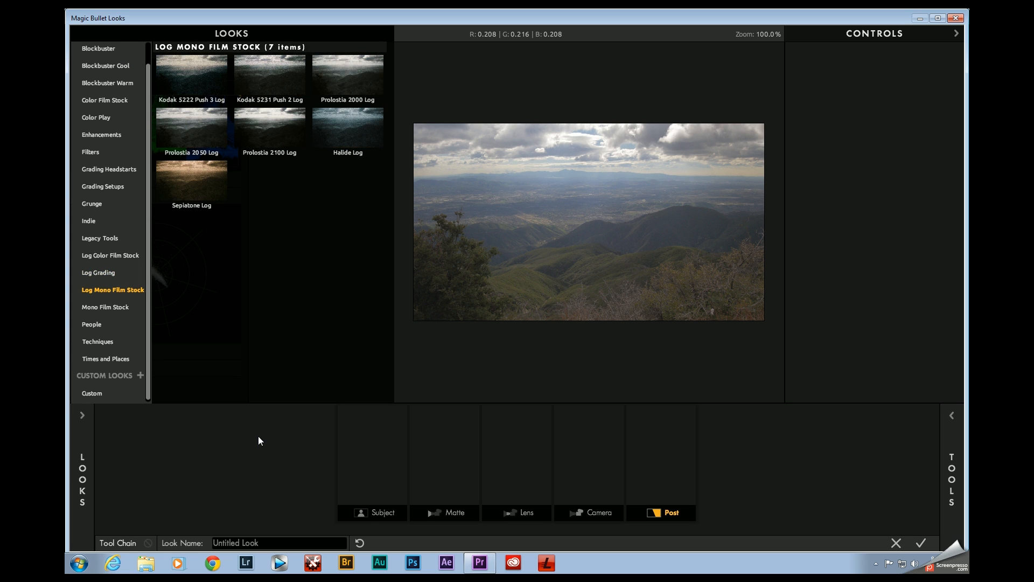
# Step: Add the Colorista, 4-Way Color and Shadows/Highlights tools to the Subject stage of the tool chain
pyautogui.click(398, 515)
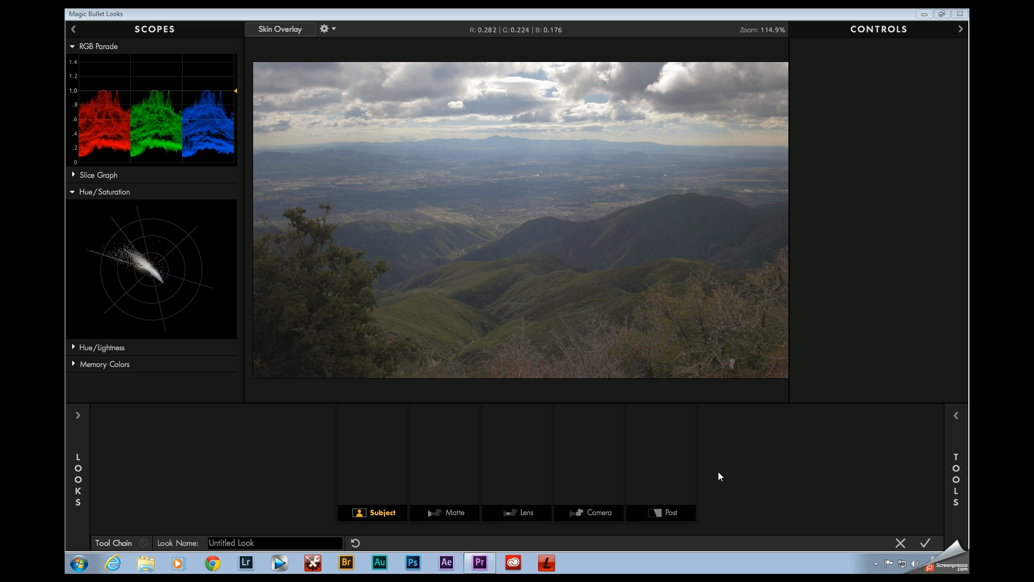
pyautogui.click(956, 474)
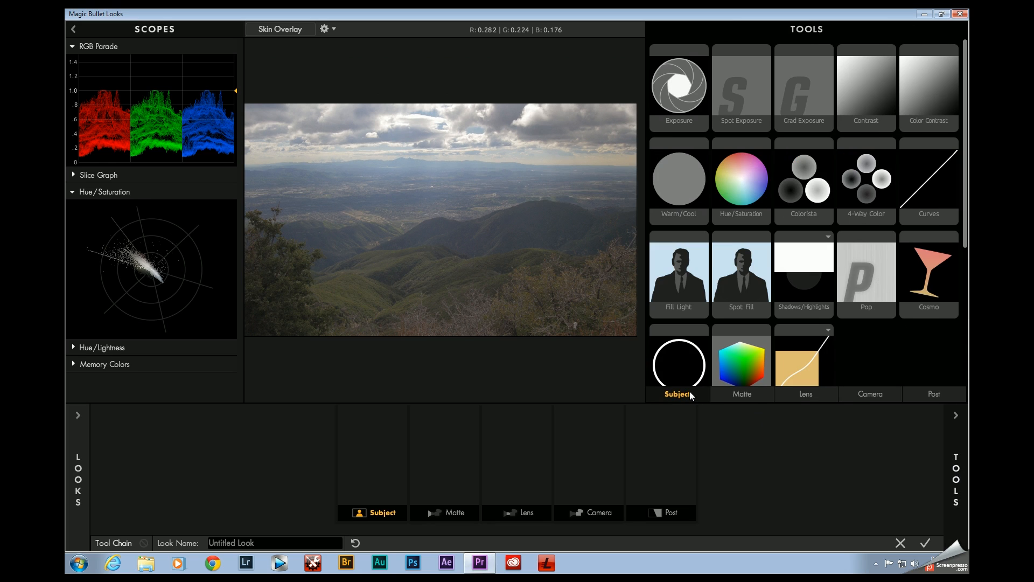
pyautogui.doubleClick(802, 173)
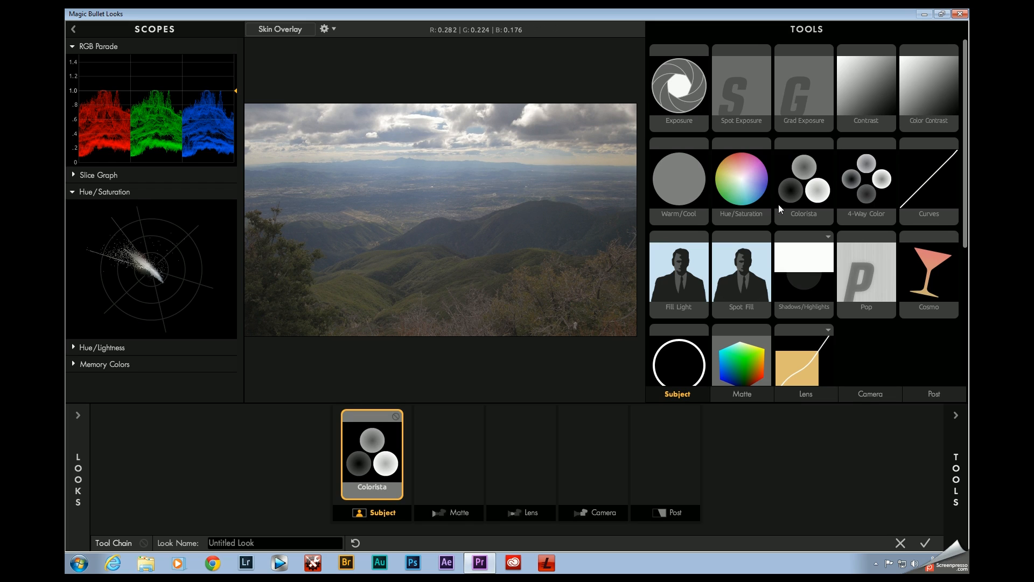
pyautogui.doubleClick(868, 185)
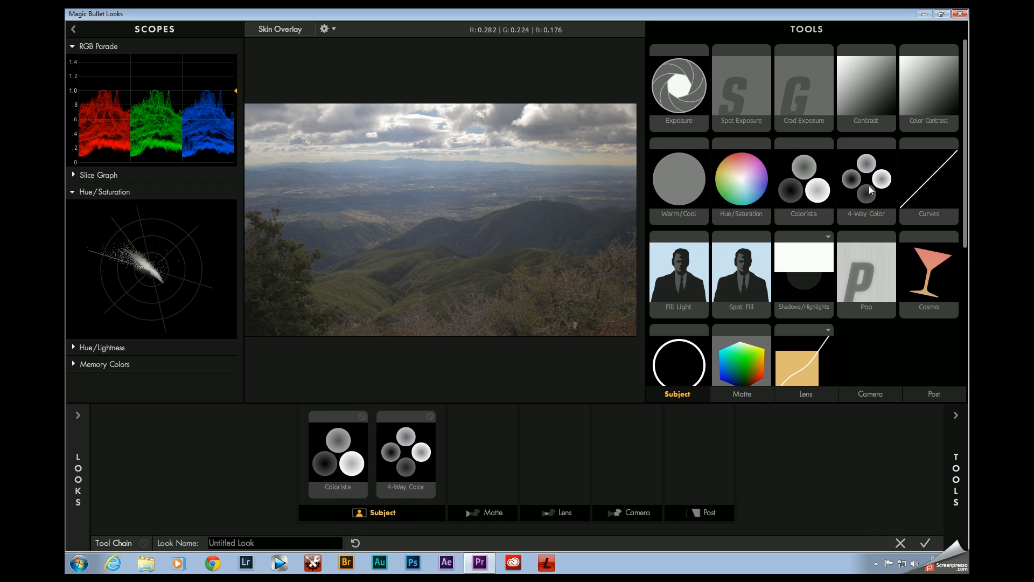
pyautogui.doubleClick(806, 290)
# Step: Add the Mojo tool to the Post stage of the tool chain
pyautogui.scroll(-5, 894, 350)
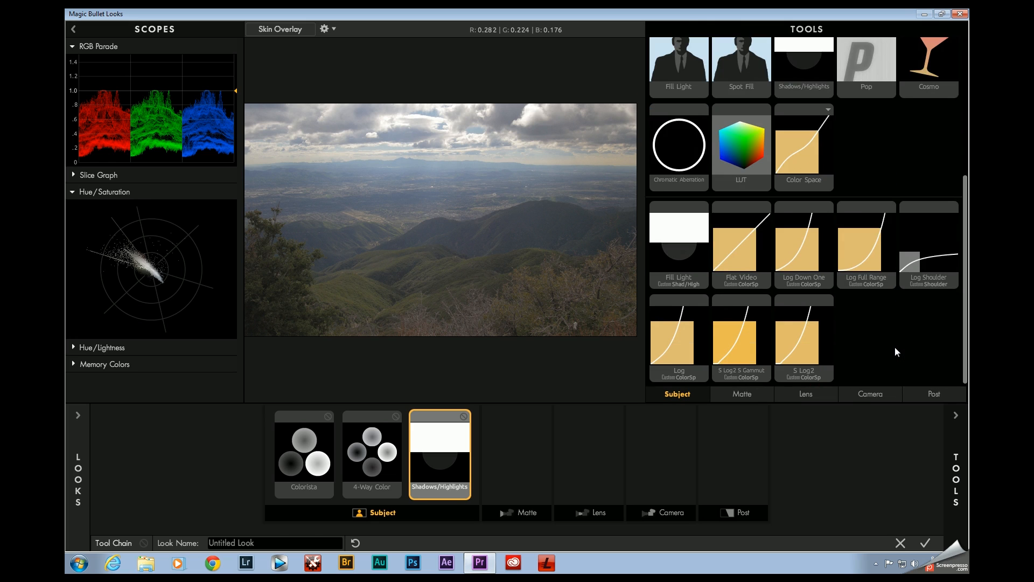
pyautogui.click(933, 397)
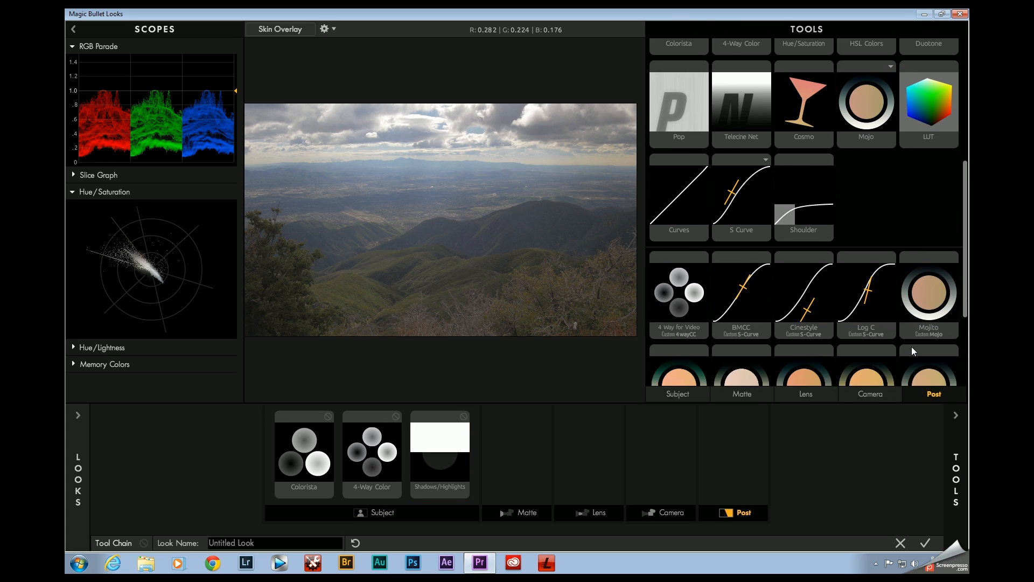
pyautogui.doubleClick(864, 161)
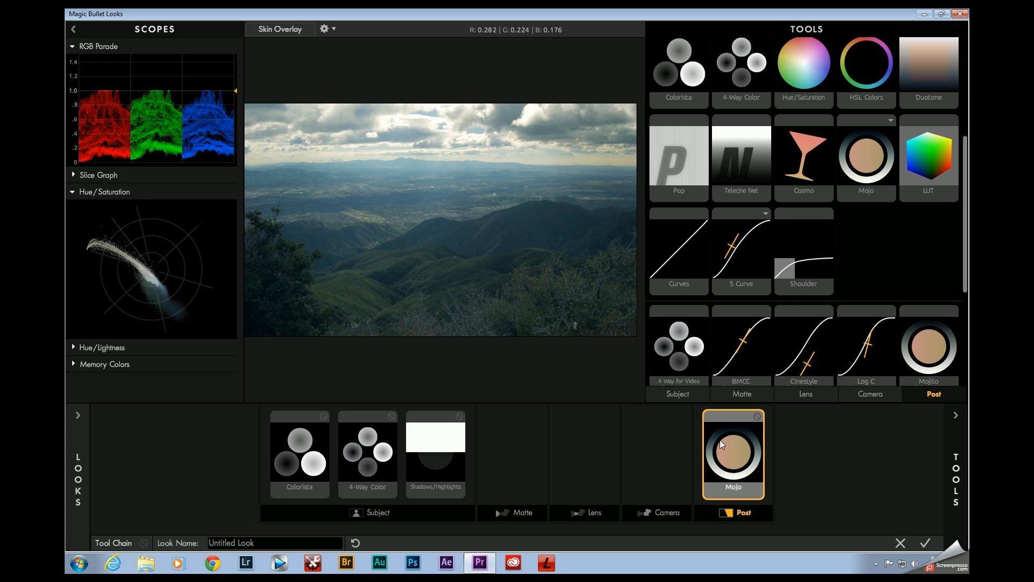
# Step: Disable the Mojo, Shadows/Highlights and 4-Way Color tools in the tool chain
pyautogui.click(757, 417)
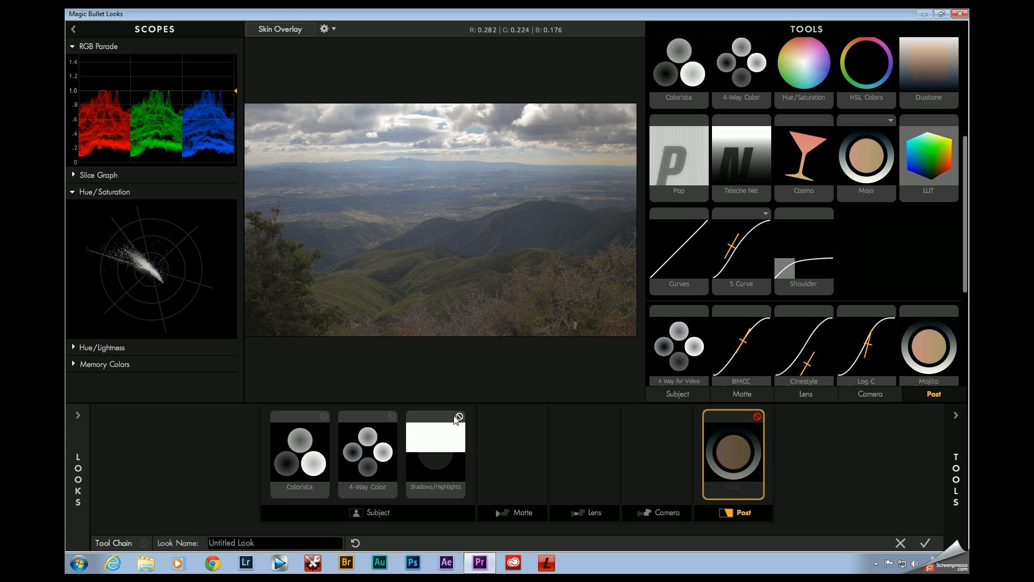
pyautogui.click(459, 416)
pyautogui.click(392, 417)
# Step: Review Colorista's 3-Way Color, HSL and Curves controls
pyautogui.click(323, 456)
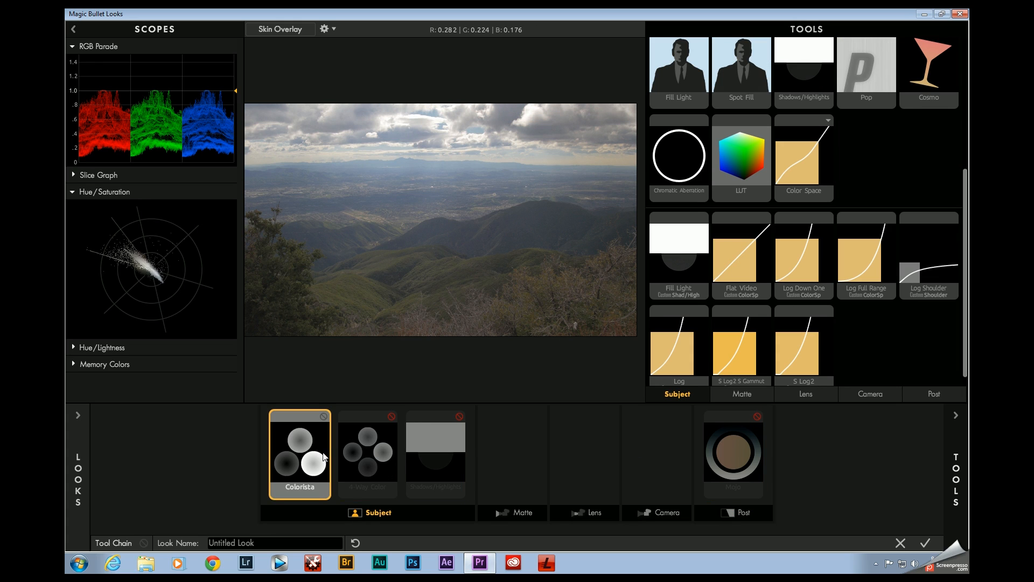
pyautogui.click(302, 474)
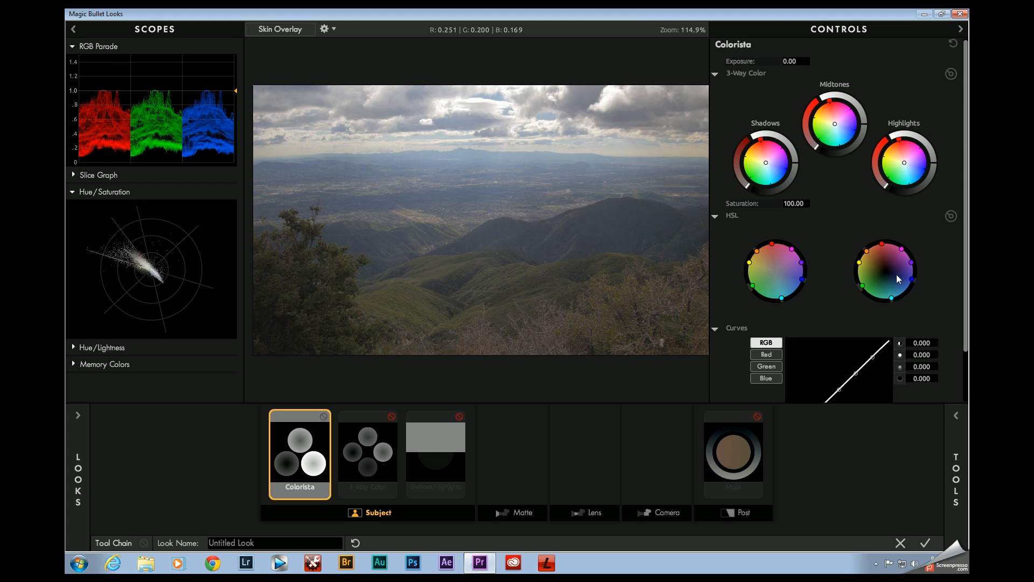
pyautogui.scroll(-2, 836, 288)
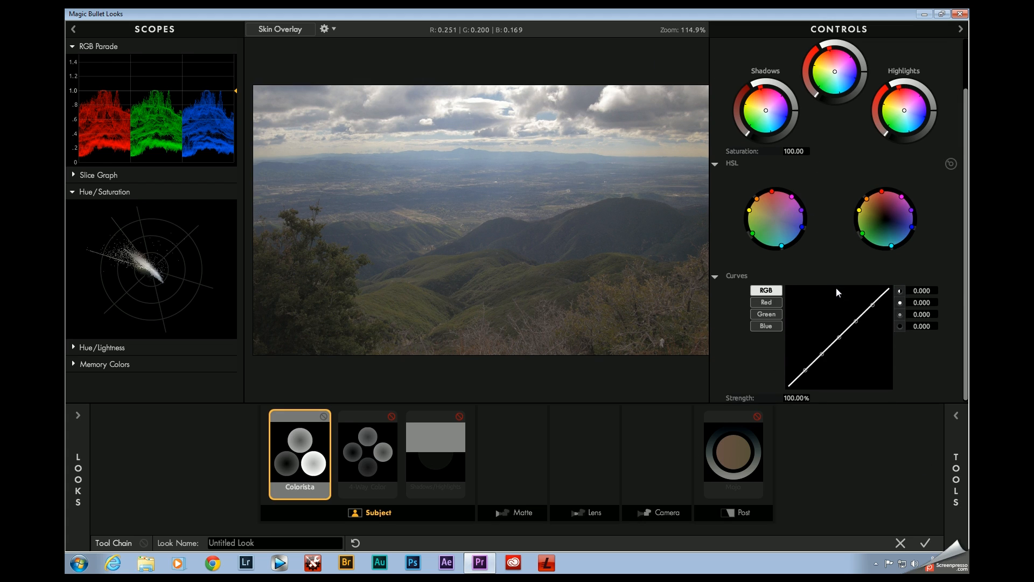
pyautogui.scroll(2, 836, 288)
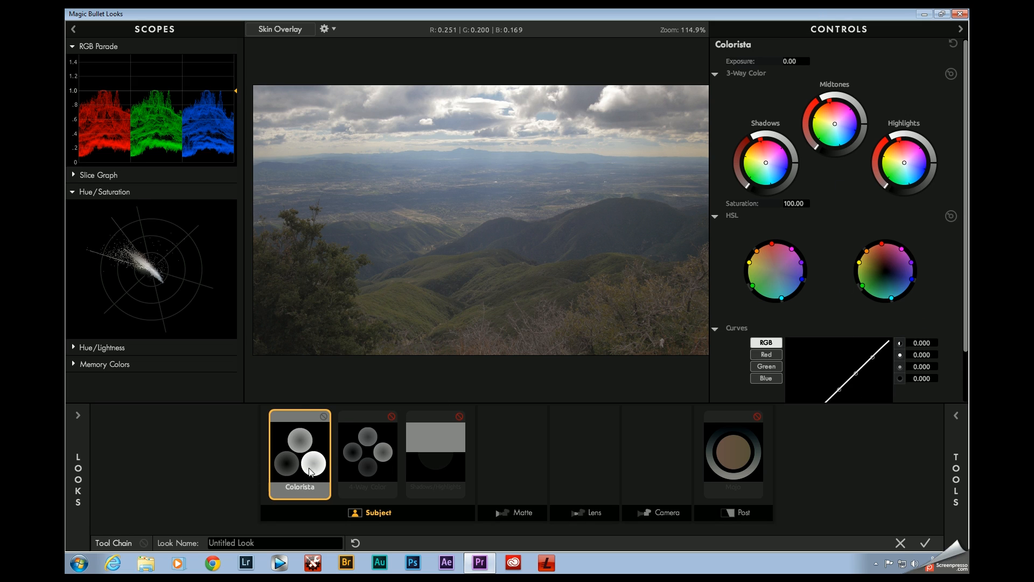
pyautogui.scroll(-2, 925, 375)
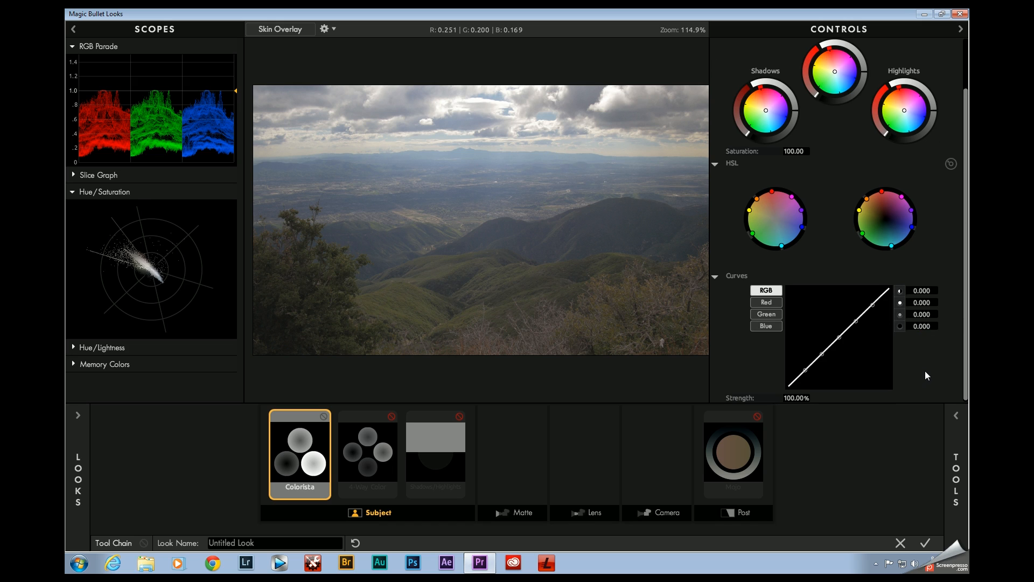
pyautogui.scroll(2, 925, 375)
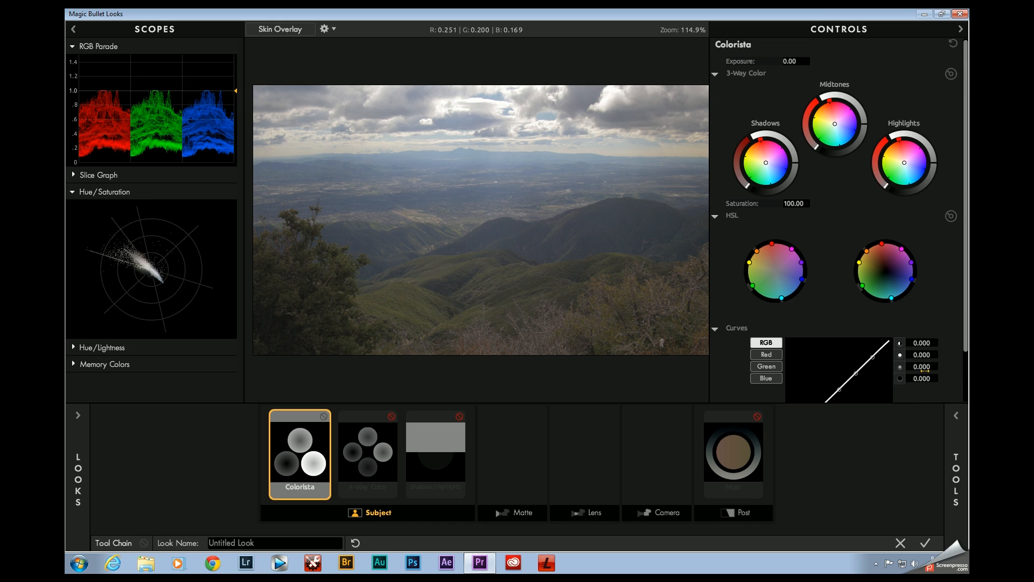
# Step: Disable the Colorista tool and enable the 4-Way Color tool in its place
pyautogui.click(366, 422)
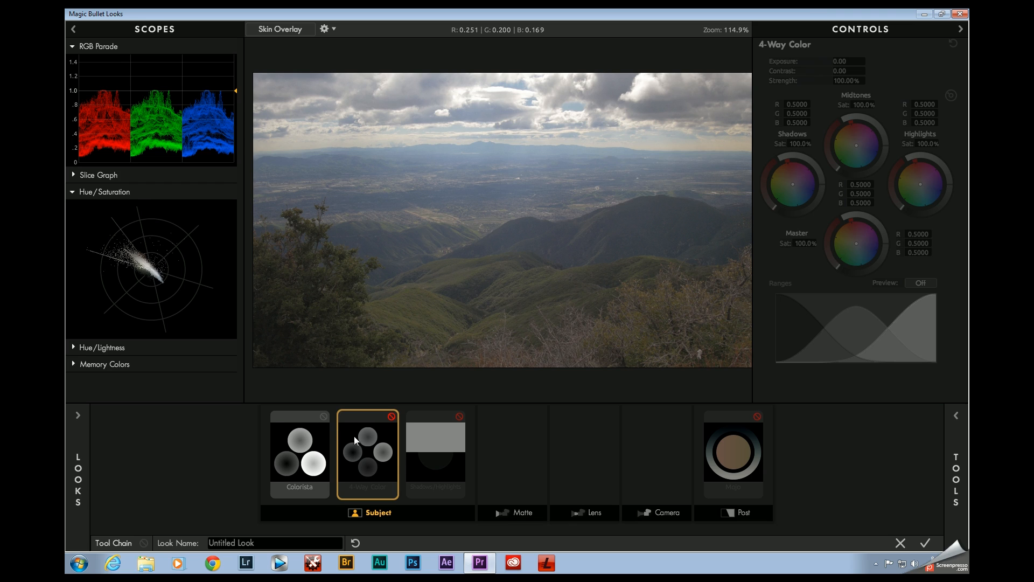
pyautogui.click(324, 417)
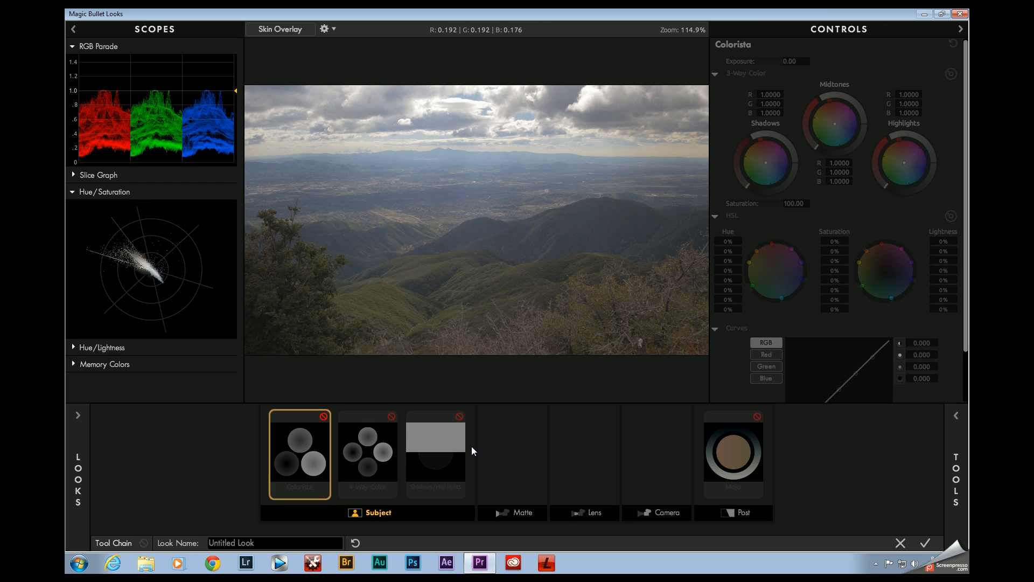
pyautogui.click(368, 435)
pyautogui.click(392, 417)
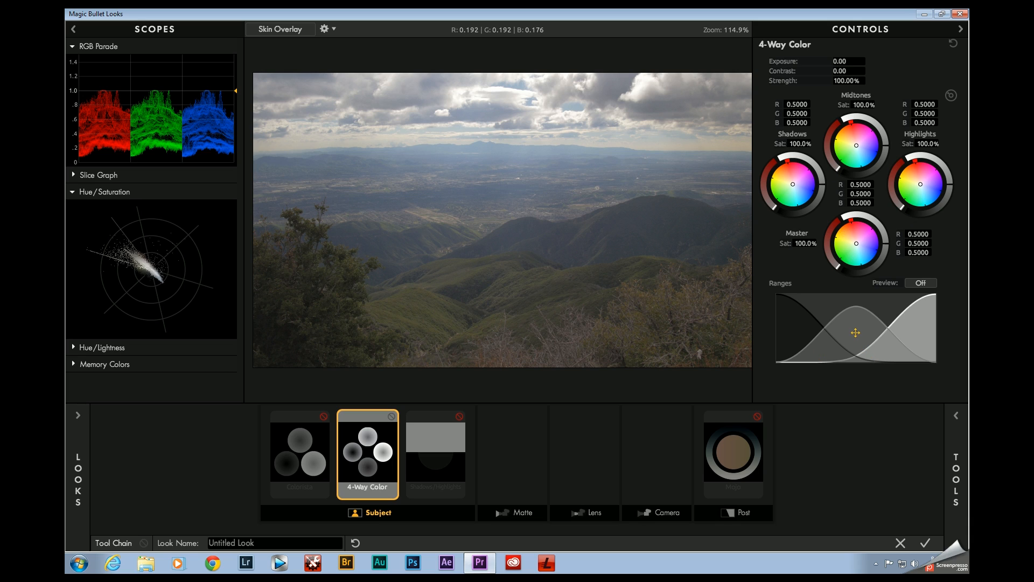
# Step: Shift the 4-Way Color midtones range slightly towards the highlights, and select the Colorista tool again
pyautogui.moveTo(855, 332); pyautogui.dragTo(862, 333)
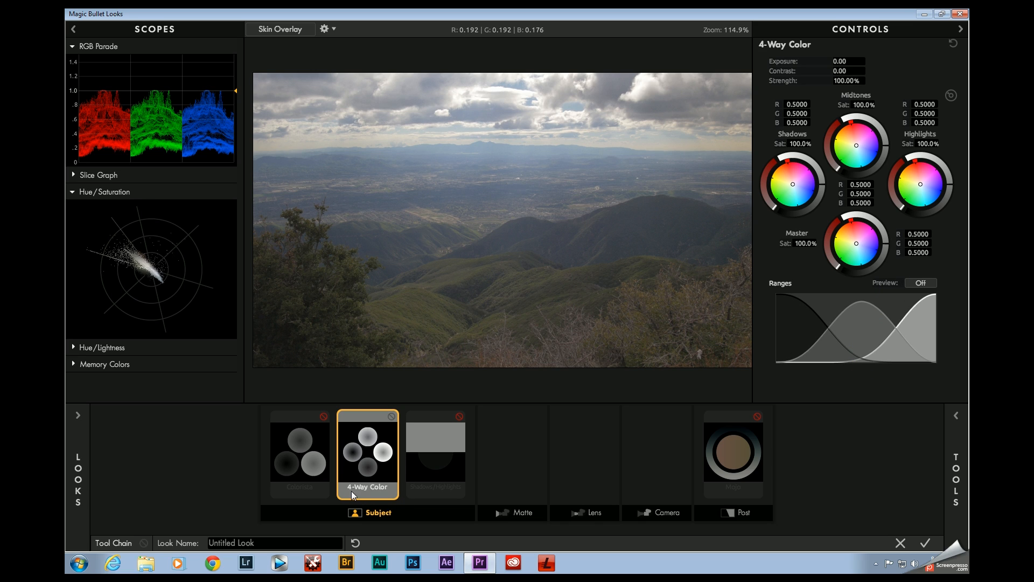
pyautogui.click(301, 457)
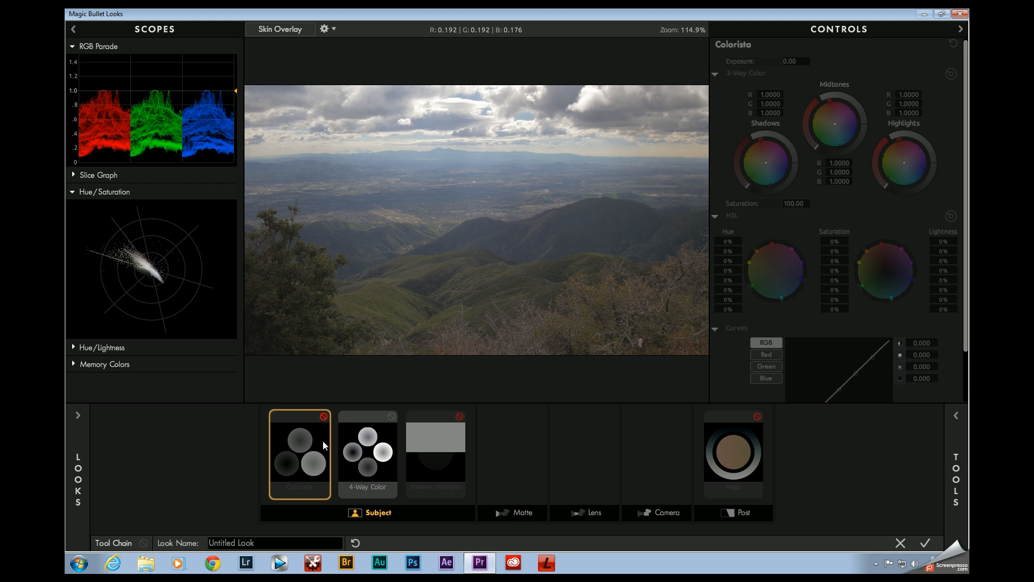
# Step: Enable the Colorista and Shadows/Highlights tools, and use Colorista's 3-Way Color for darker green-teal shadows and brighter orange midtones
pyautogui.click(324, 417)
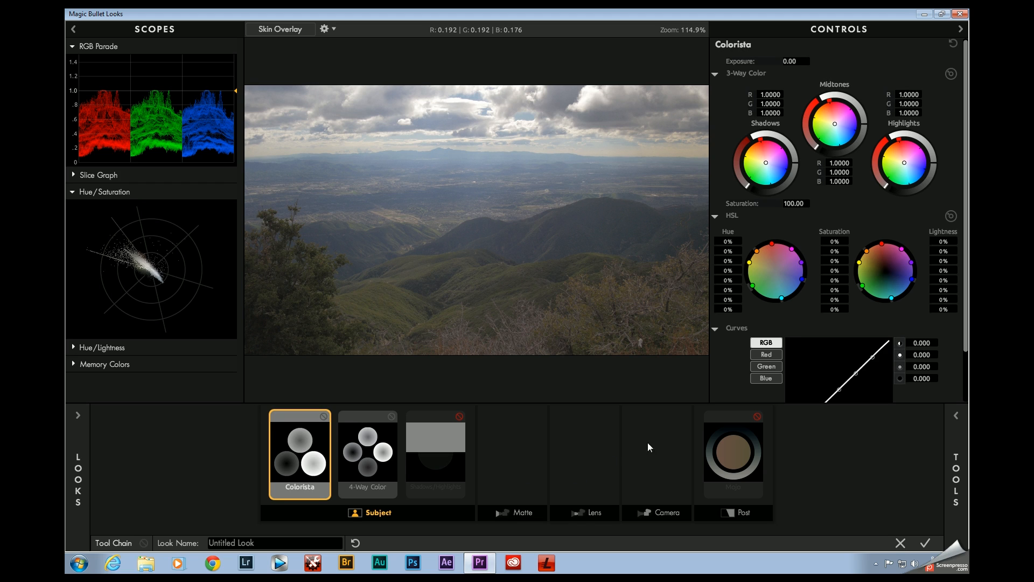
pyautogui.click(460, 416)
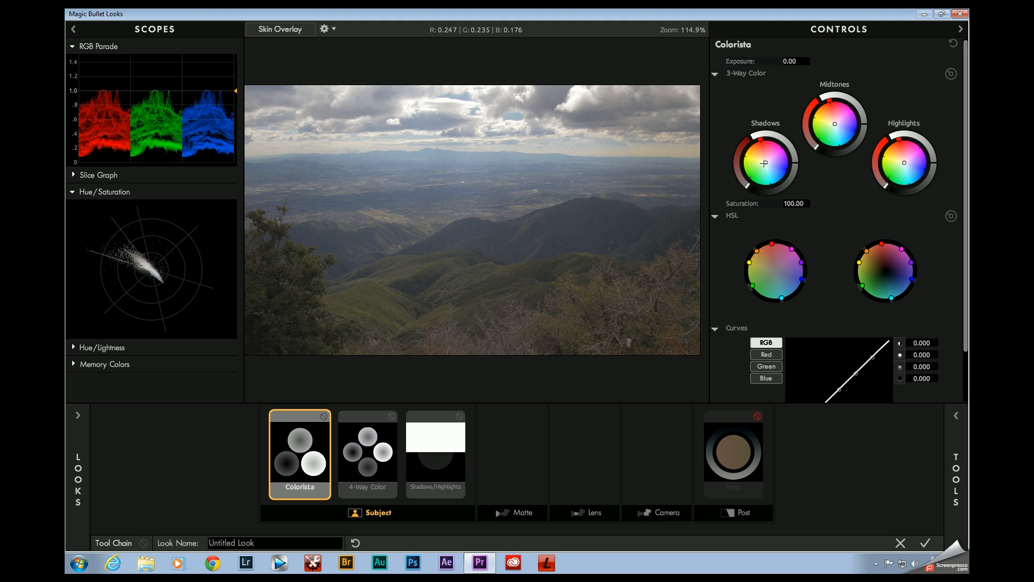
pyautogui.moveTo(766, 164); pyautogui.dragTo(765, 168)
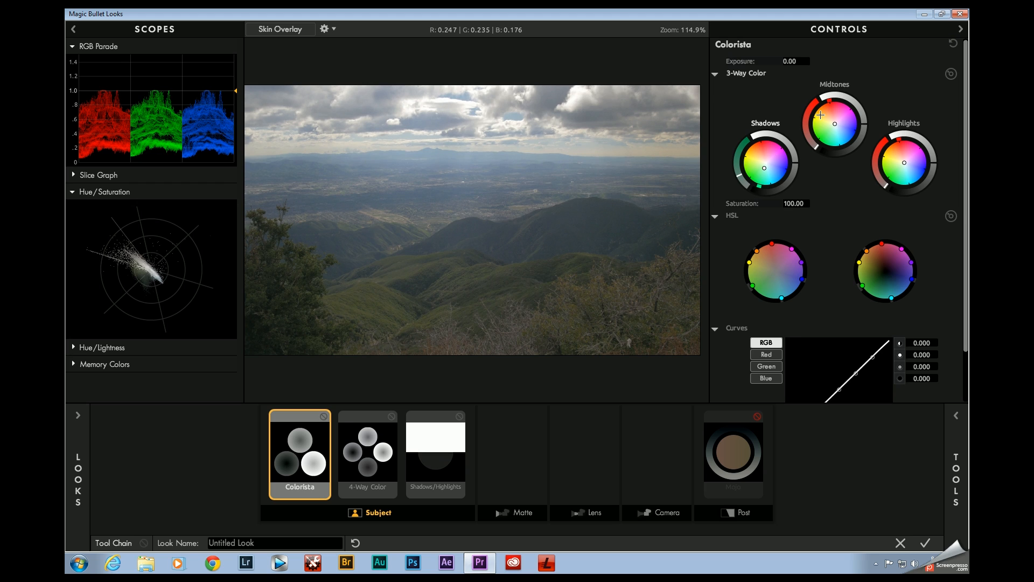
pyautogui.moveTo(835, 124); pyautogui.dragTo(832, 119)
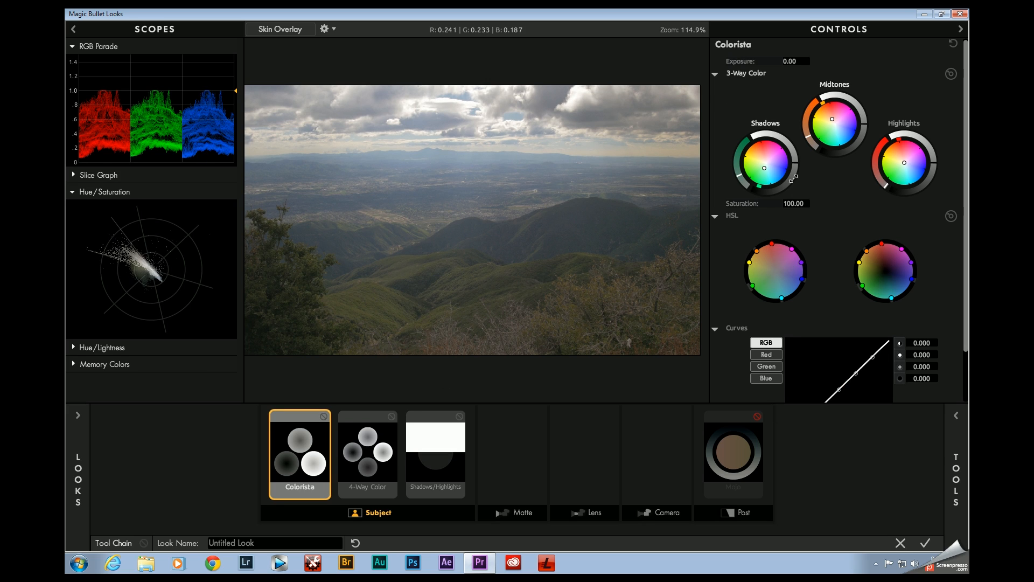
pyautogui.moveTo(795, 163); pyautogui.dragTo(797, 168)
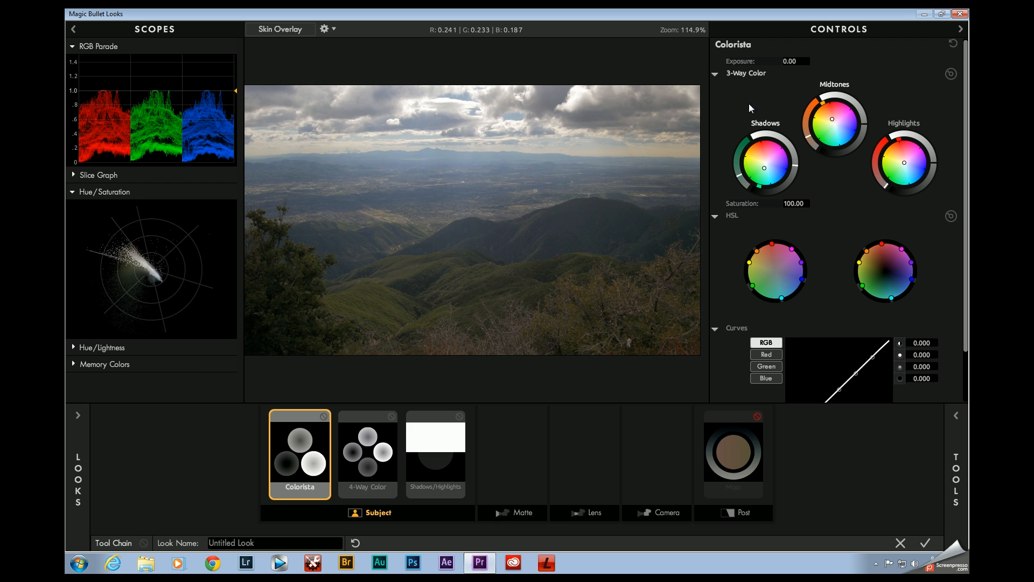
pyautogui.moveTo(864, 124); pyautogui.dragTo(865, 122)
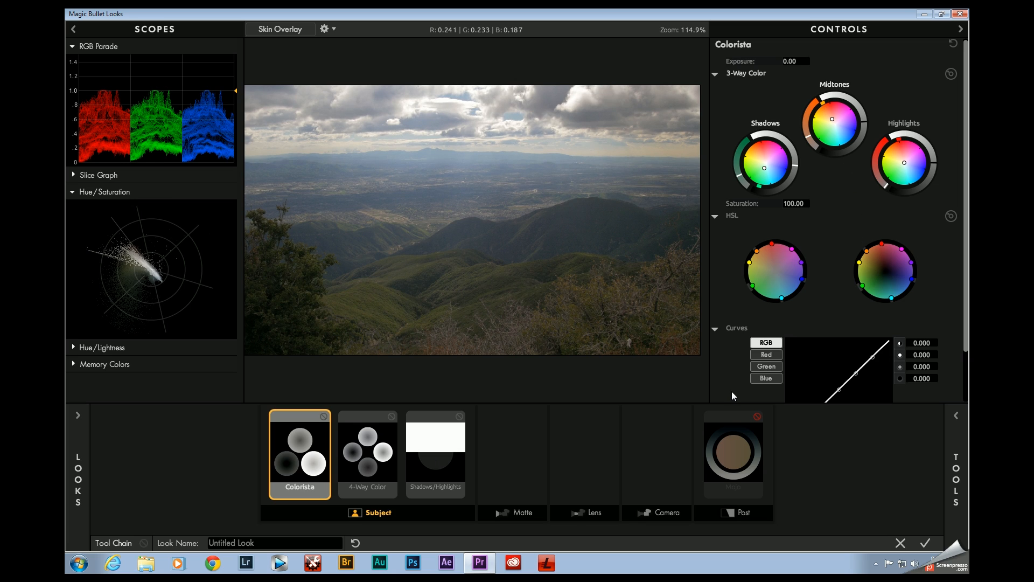
# Step: Boost the saturation of the greens to about +33.1% and the yellows to about +28.2% in Colorista's HSL section
pyautogui.scroll(-2, 807, 279)
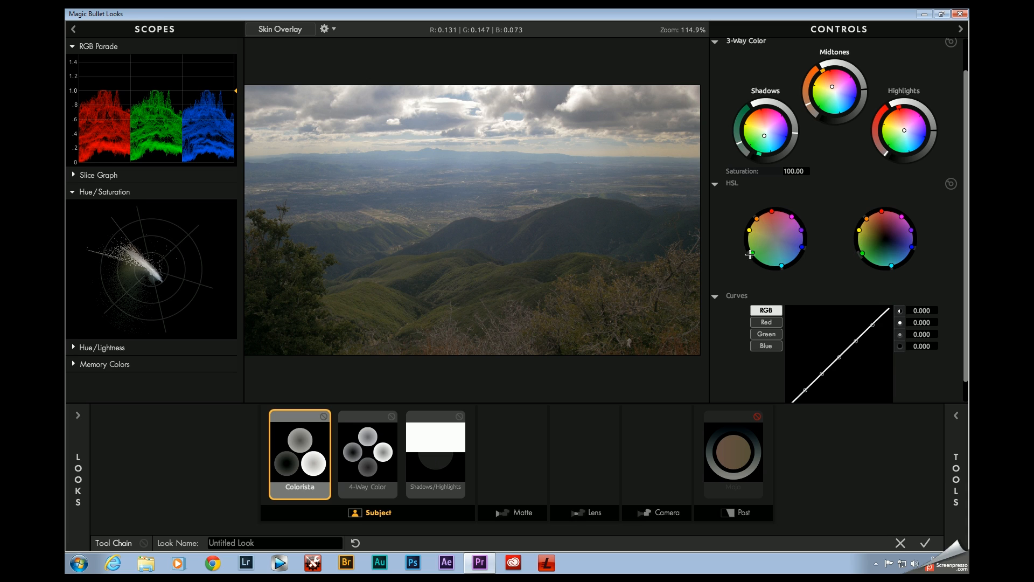
pyautogui.moveTo(751, 255); pyautogui.dragTo(748, 259)
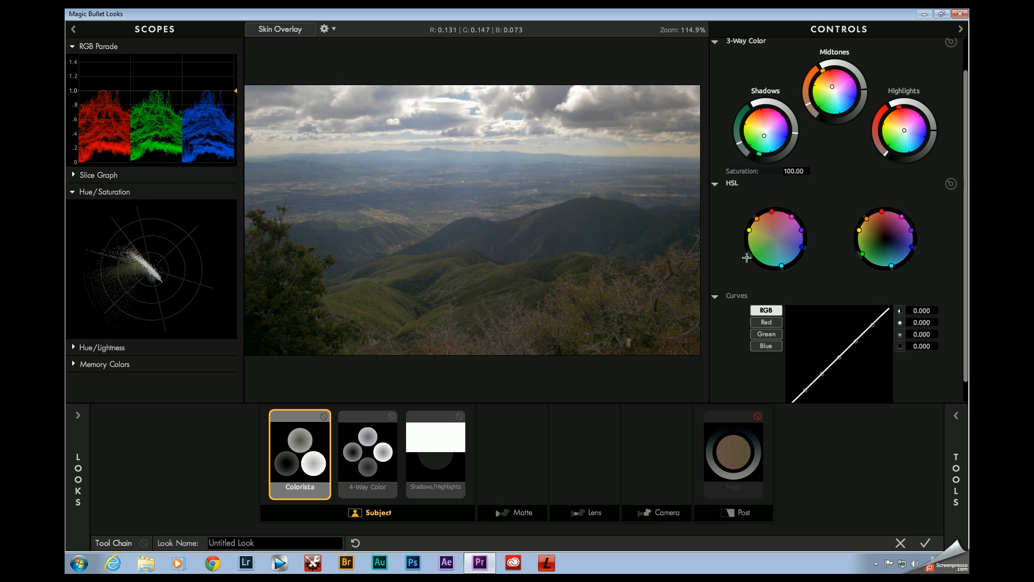
pyautogui.moveTo(750, 230); pyautogui.dragTo(744, 230)
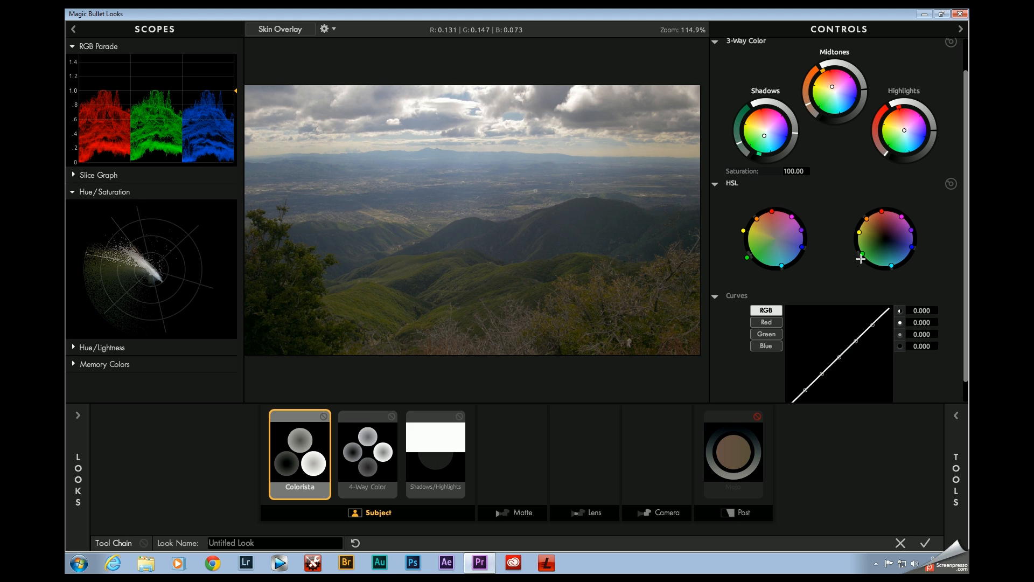
# Step: Raise the HSL lightness of the greens to +34.4% and yellows to +56.8%, and compare the image with Colorista off and on
pyautogui.moveTo(863, 254); pyautogui.dragTo(858, 259)
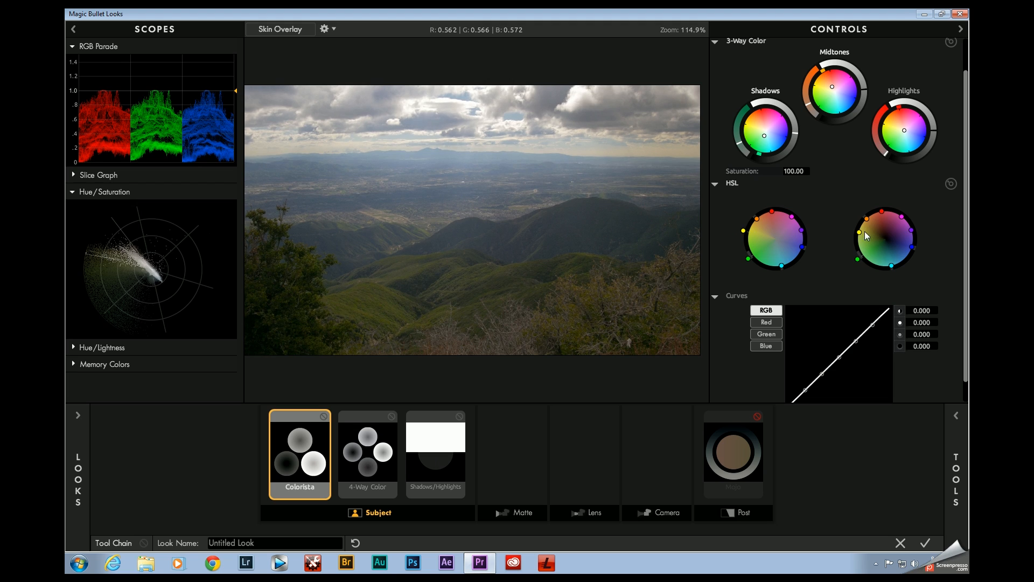
pyautogui.moveTo(859, 232); pyautogui.dragTo(843, 230)
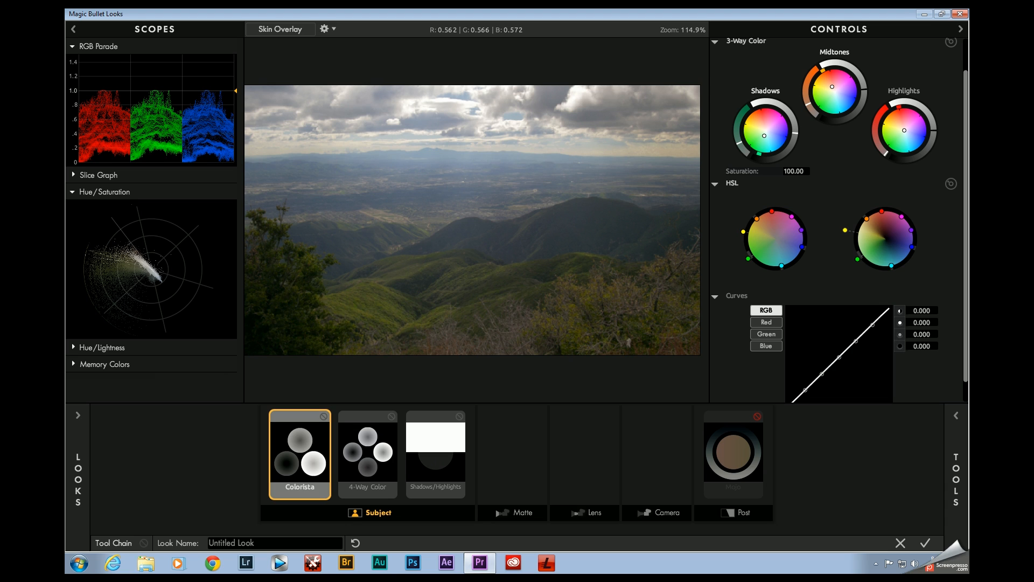
pyautogui.moveTo(846, 230); pyautogui.dragTo(847, 232)
pyautogui.click(324, 417)
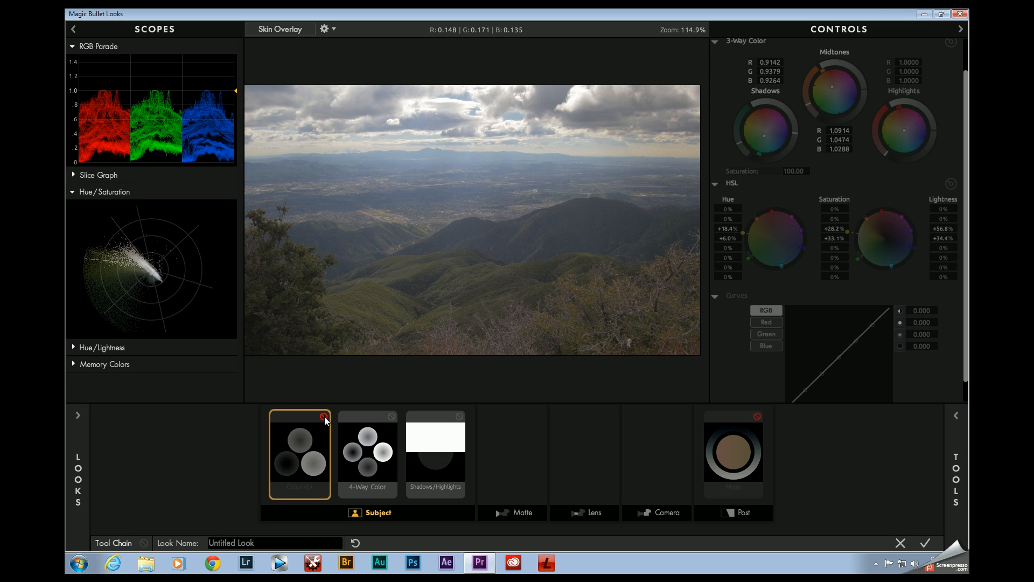
pyautogui.click(324, 417)
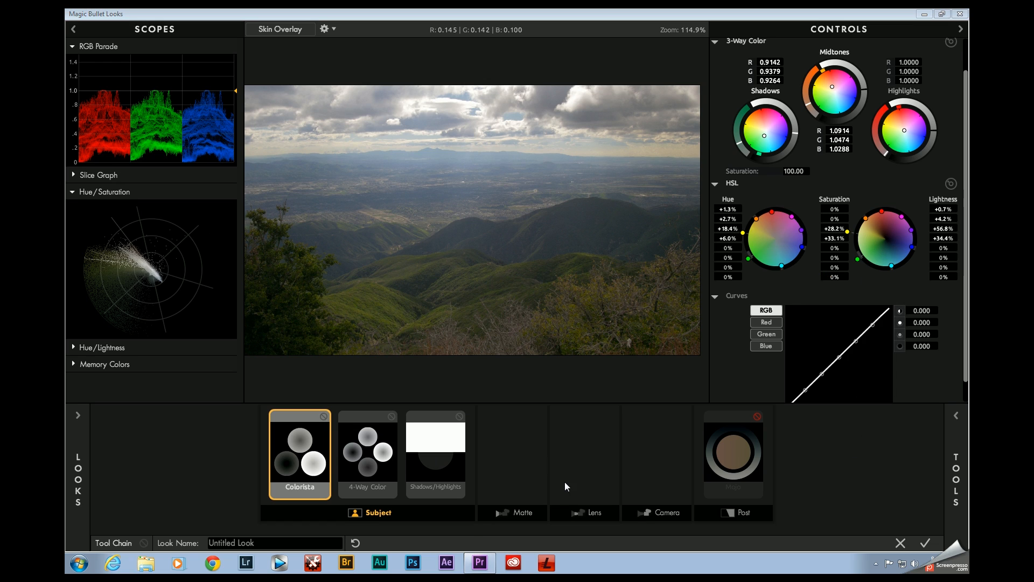
# Step: Turn on the 4-Way Color range preview, and narrow the midtones range towards the shadows while widening the highlights range
pyautogui.click(365, 446)
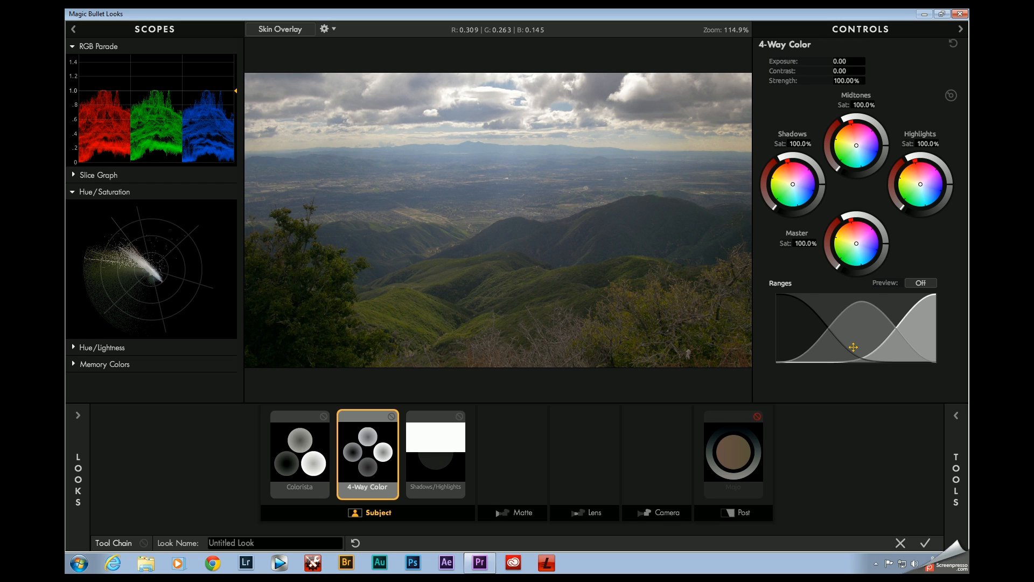
pyautogui.moveTo(850, 326); pyautogui.dragTo(857, 318)
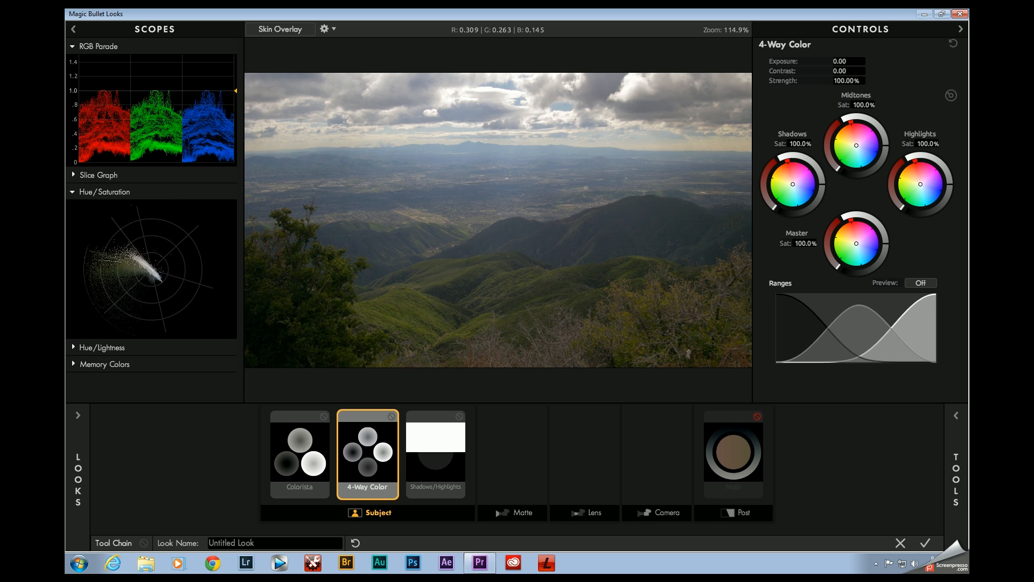
pyautogui.click(919, 284)
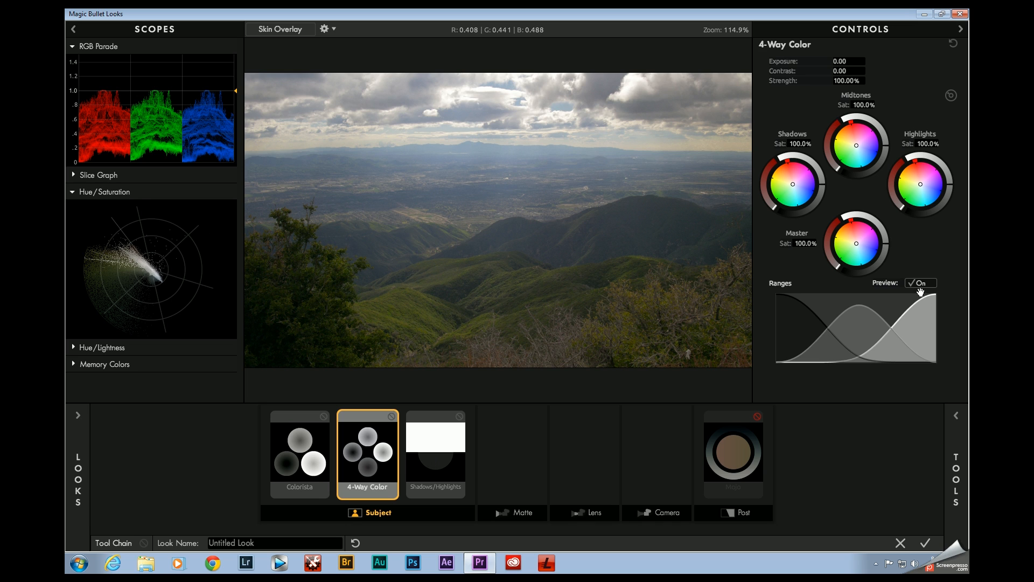
pyautogui.moveTo(858, 330); pyautogui.dragTo(849, 301)
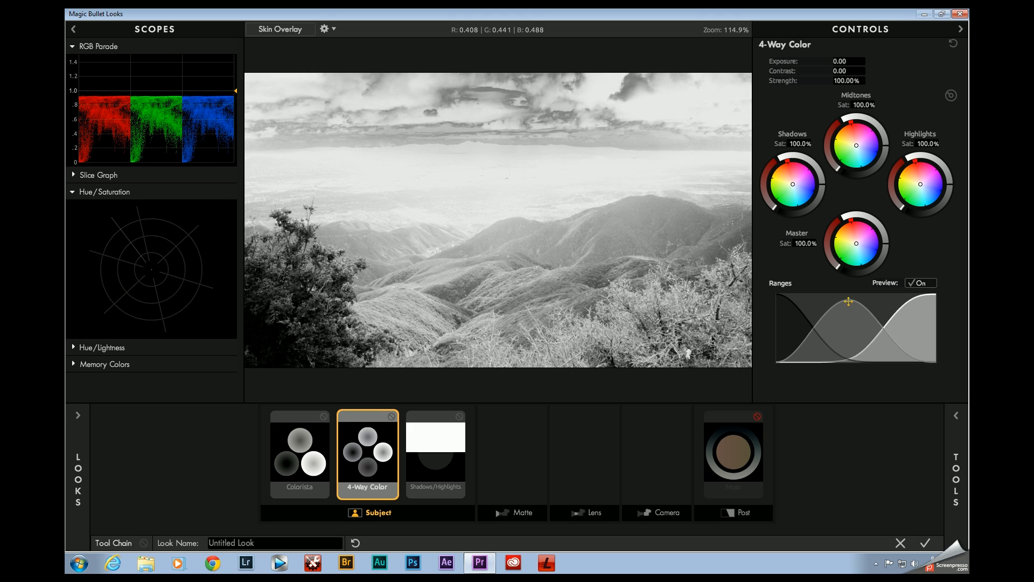
pyautogui.moveTo(797, 330)
pyautogui.mouseDown()
pyautogui.moveTo(828, 329)
pyautogui.moveTo(806, 329)
pyautogui.mouseUp()
pyautogui.moveTo(914, 338); pyautogui.dragTo(843, 304)
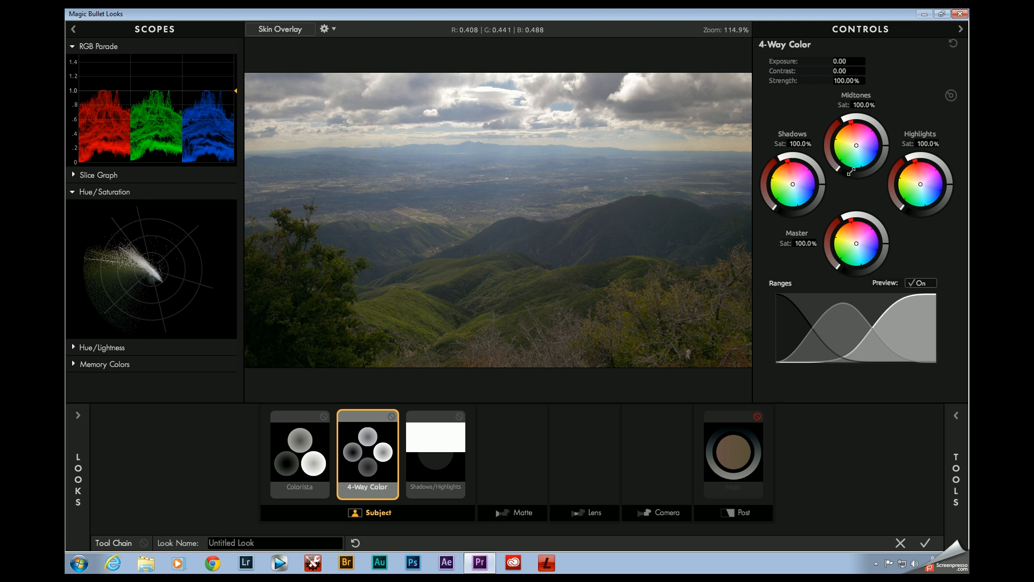
# Step: Warm the 4-Way Color midtones towards orange, compare with the tool off and on, and brighten them to R 0.5170, G 0.5021, B 0.4949
pyautogui.moveTo(885, 146); pyautogui.dragTo(853, 139)
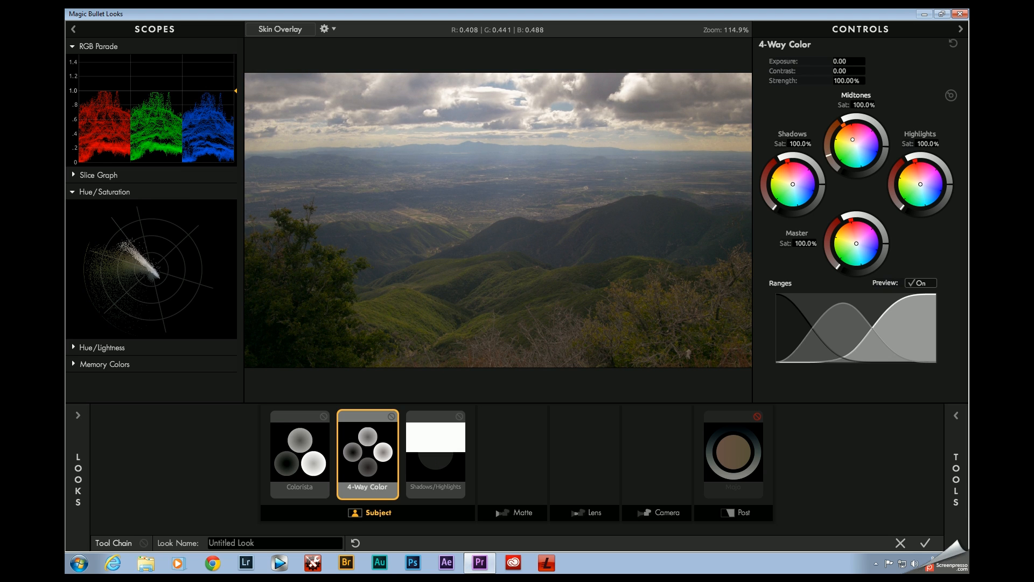
pyautogui.click(391, 416)
pyautogui.click(392, 416)
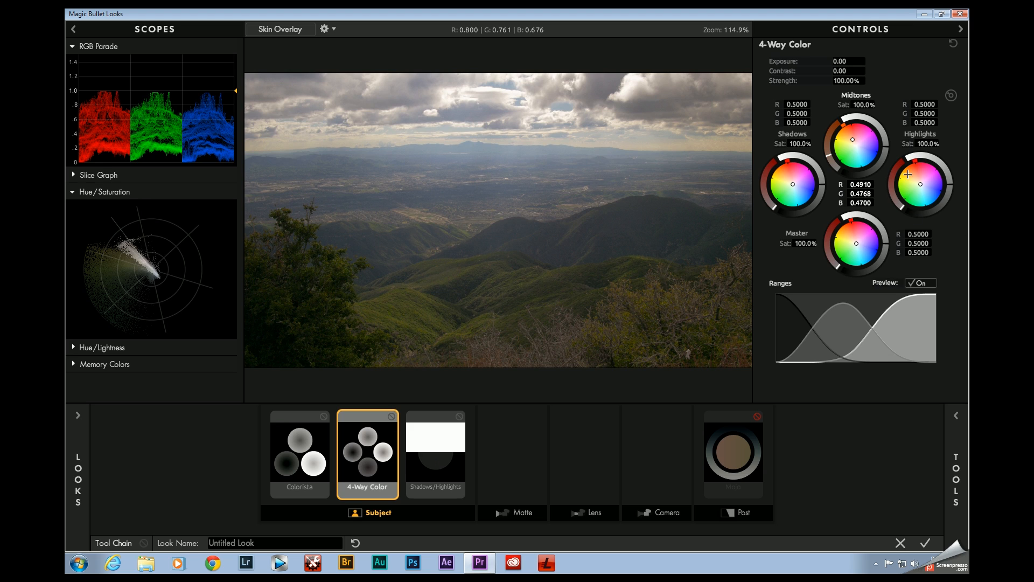
pyautogui.moveTo(885, 146); pyautogui.dragTo(885, 143)
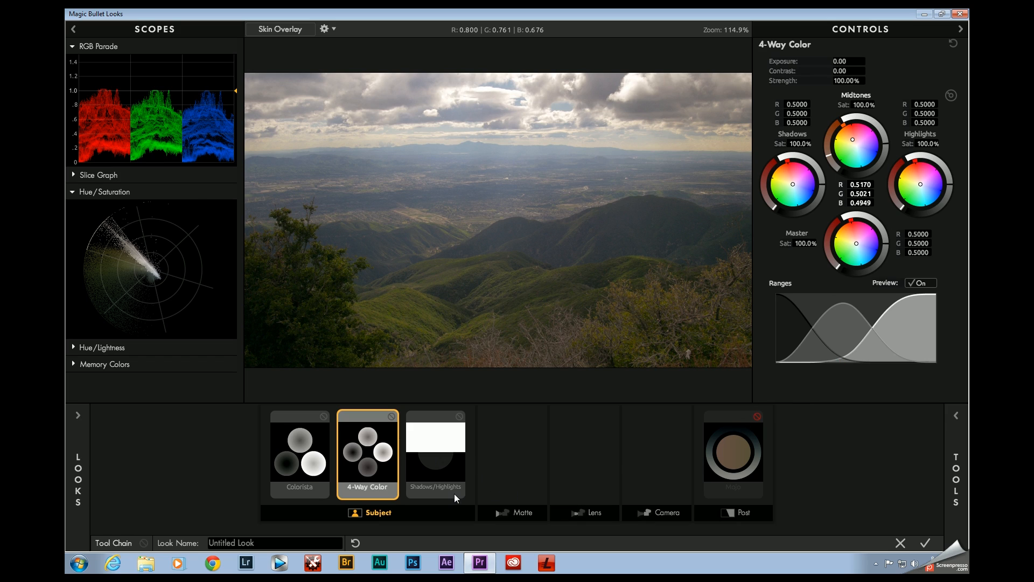
# Step: Add a Grad Exposure tool to the Subject stage, run its gradient vertically between the frame's upper and lower edges, and set +0.70 stops
pyautogui.click(448, 449)
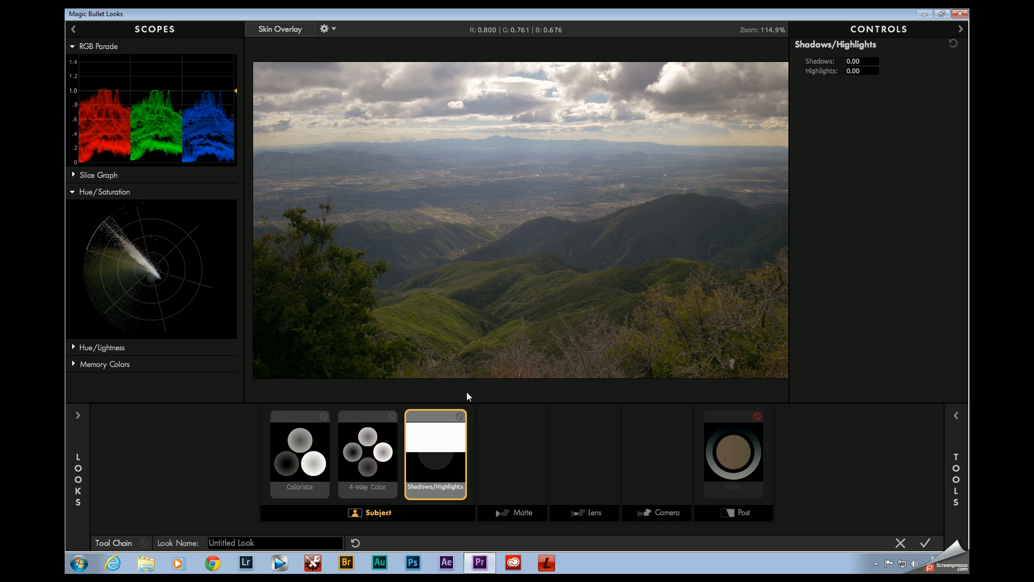
pyautogui.click(957, 472)
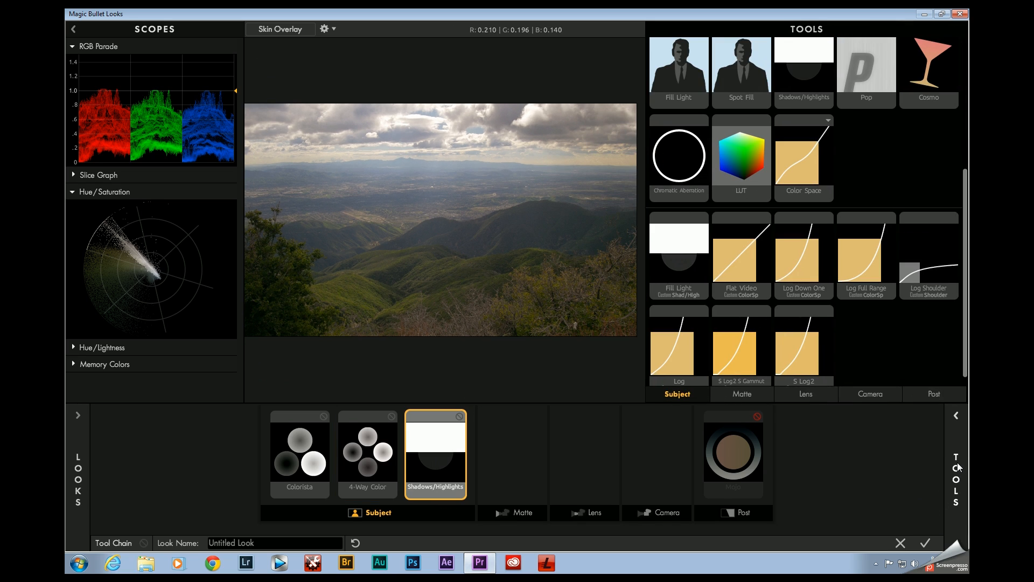
pyautogui.click(677, 394)
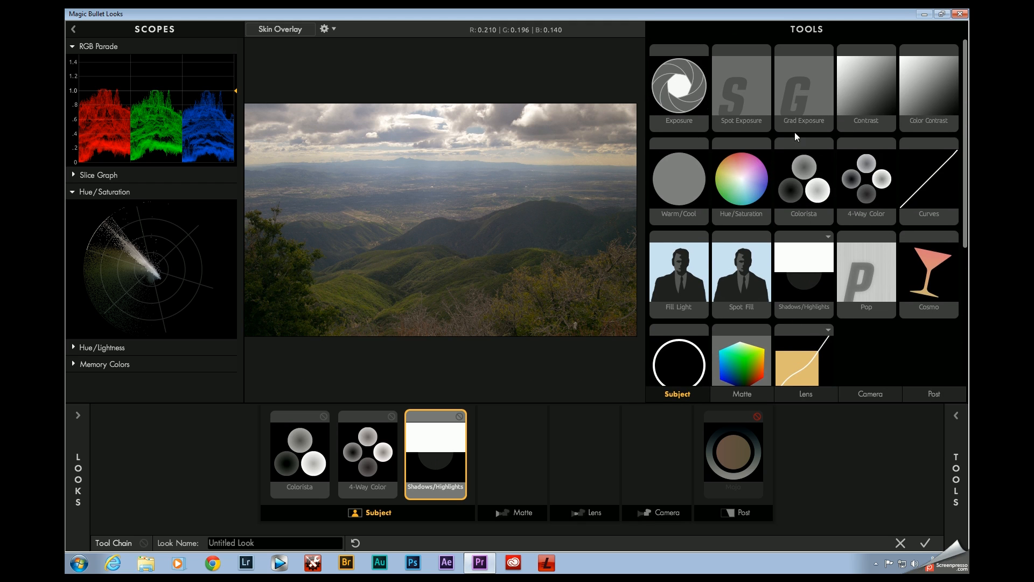
pyautogui.moveTo(802, 90); pyautogui.dragTo(463, 463)
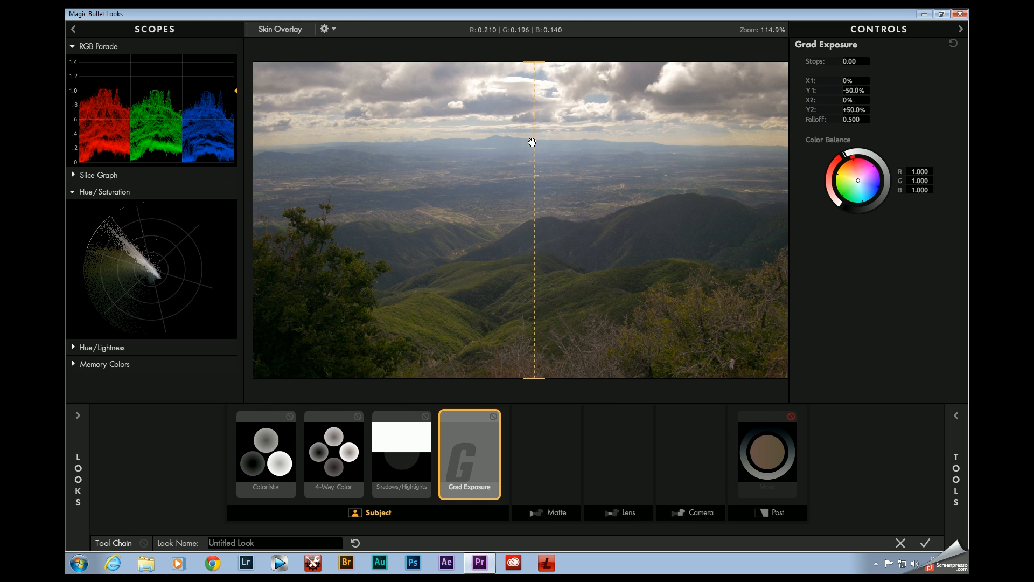
pyautogui.moveTo(514, 66)
pyautogui.mouseDown()
pyautogui.moveTo(511, 370)
pyautogui.moveTo(534, 376)
pyautogui.moveTo(505, 63)
pyautogui.mouseUp()
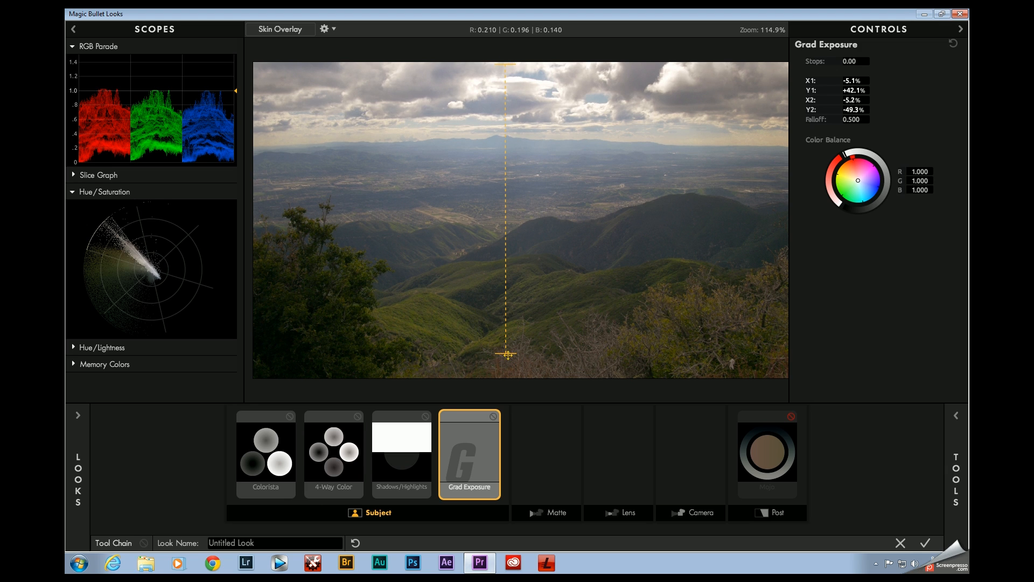
pyautogui.moveTo(505, 354); pyautogui.dragTo(508, 381)
pyautogui.moveTo(854, 61); pyautogui.dragTo(884, 60)
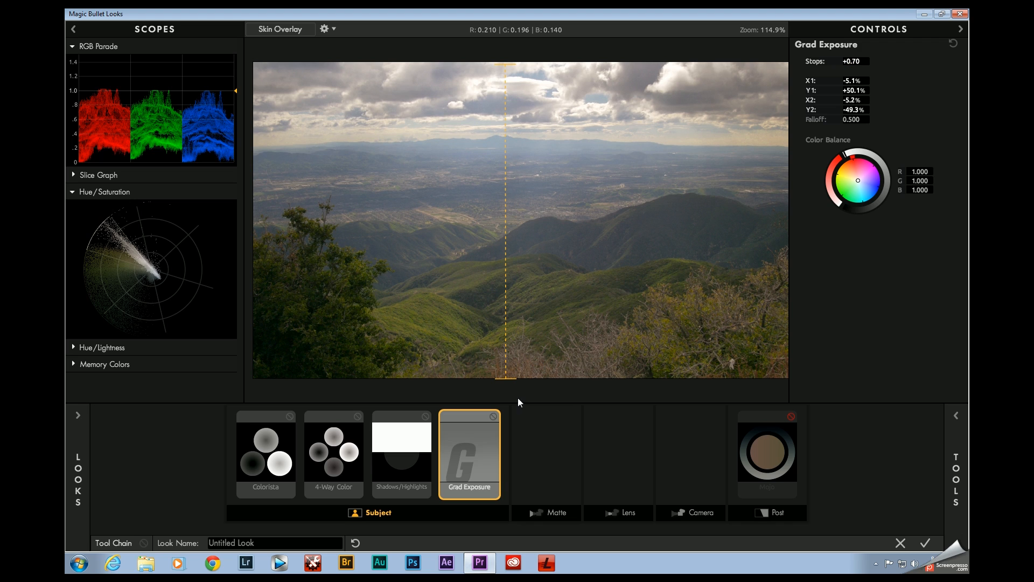
# Step: Compare the image with Grad Exposure off and on, and remove the tool from the chain
pyautogui.click(495, 416)
pyautogui.click(495, 416)
pyautogui.moveTo(471, 453); pyautogui.dragTo(929, 442)
pyautogui.moveTo(773, 460); pyautogui.dragTo(937, 455)
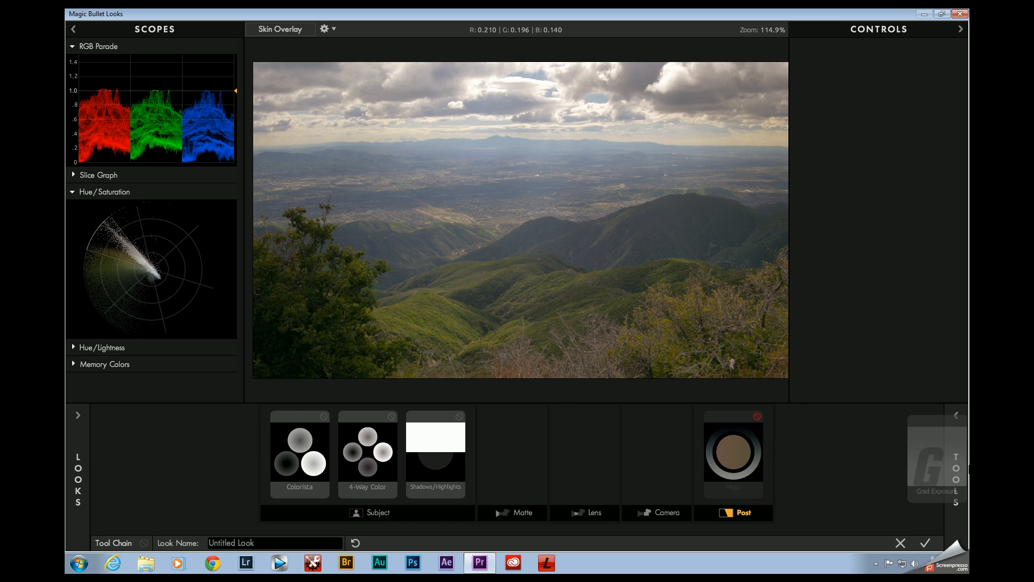
# Step: Set Shadows/Highlights to -0.09 highlights and +0.39 shadows, and compare the image with the tool off and on
pyautogui.click(453, 456)
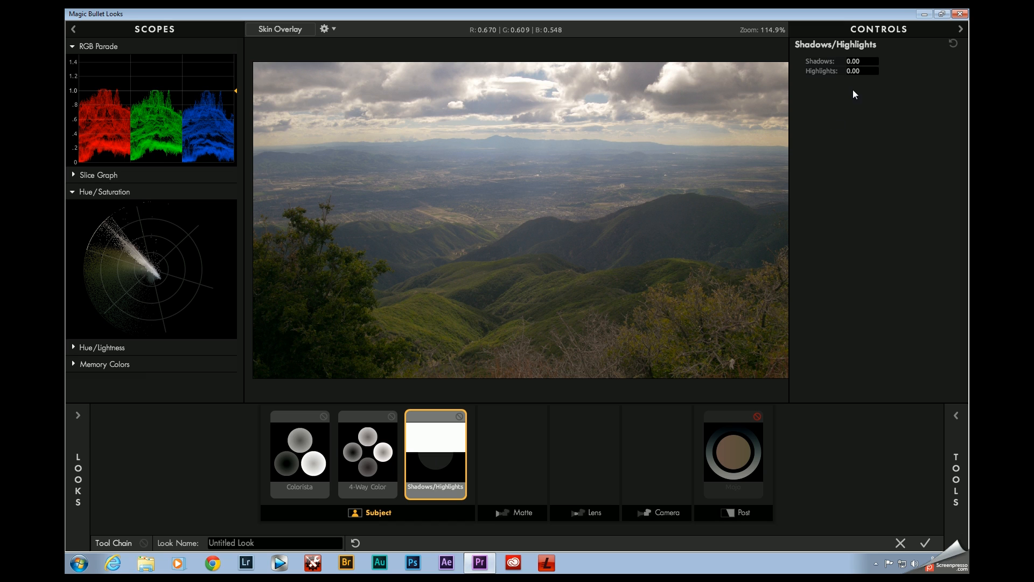
pyautogui.moveTo(853, 71); pyautogui.dragTo(849, 71)
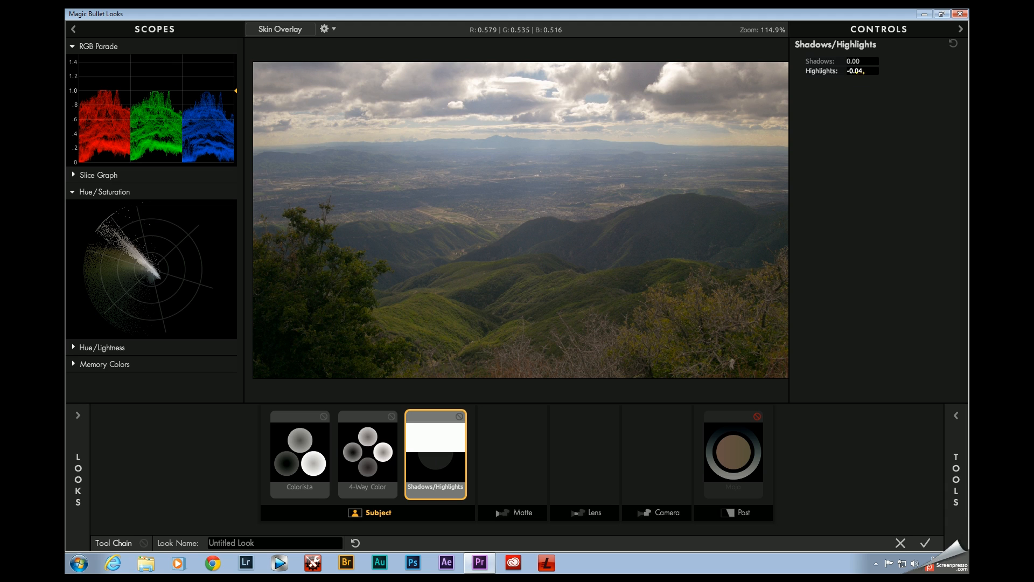
pyautogui.moveTo(864, 71); pyautogui.dragTo(891, 62)
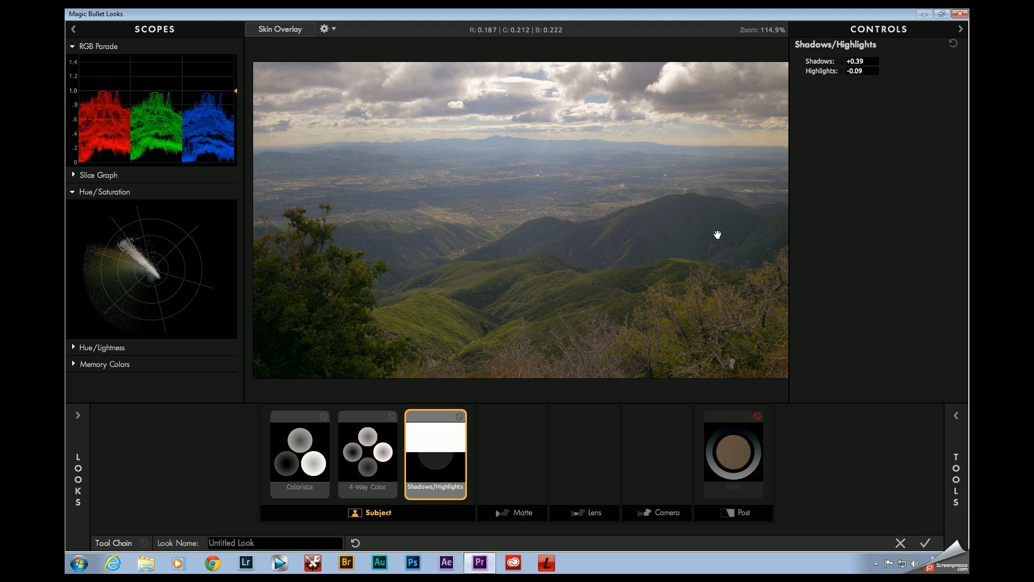
pyautogui.click(460, 417)
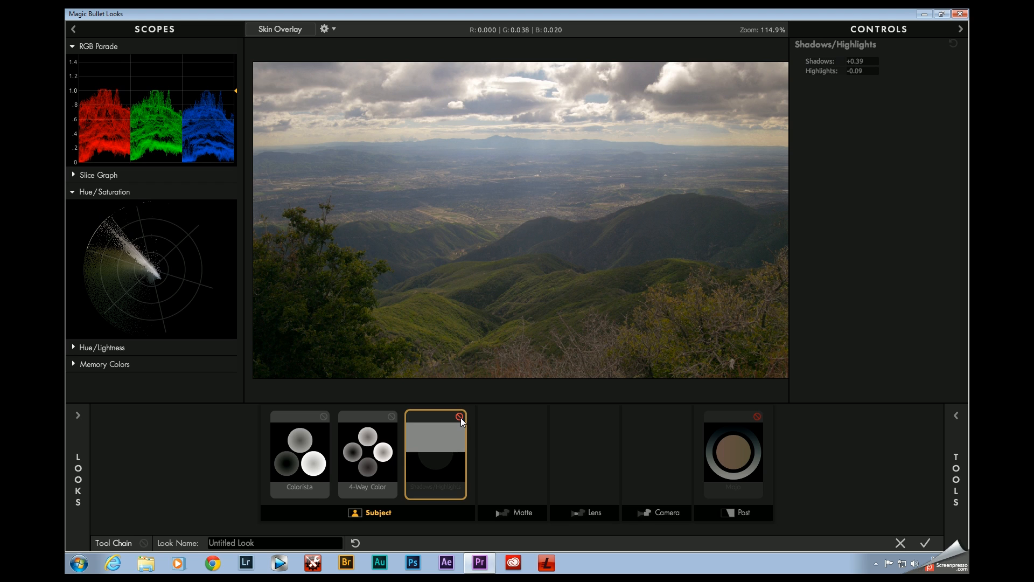
pyautogui.click(460, 417)
pyautogui.click(460, 417)
pyautogui.click(460, 416)
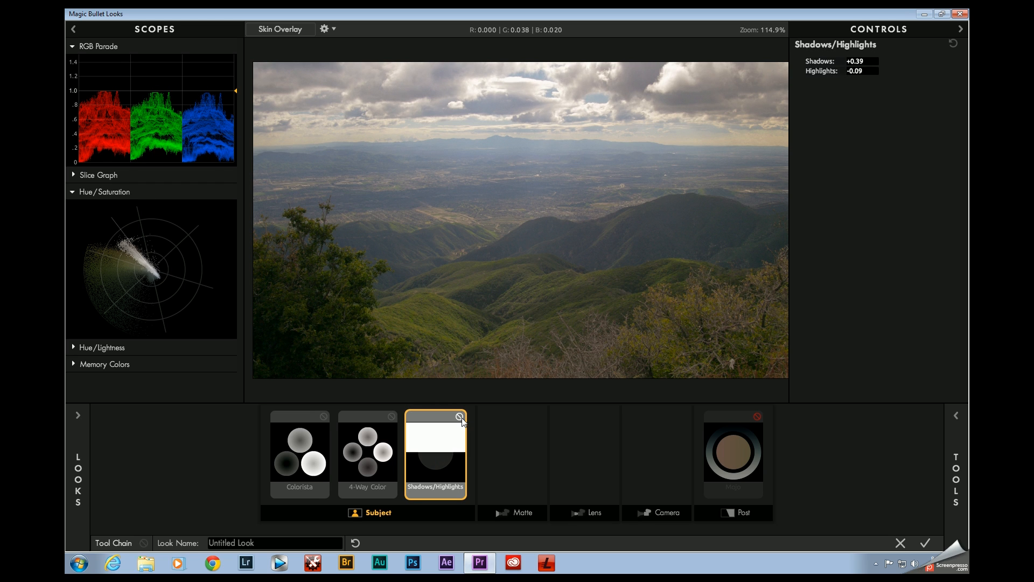
# Step: Review the settings of the Colorista, 4-Way Color and Shadows/Highlights tools in the chain
pyautogui.click(361, 453)
pyautogui.click(293, 446)
pyautogui.click(344, 454)
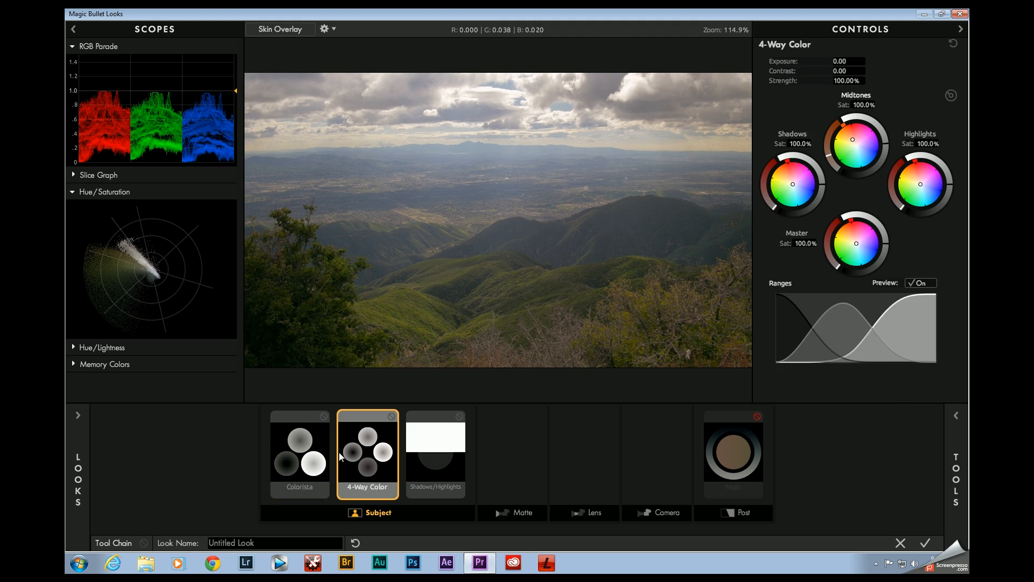
pyautogui.click(312, 457)
pyautogui.click(368, 456)
pyautogui.click(446, 444)
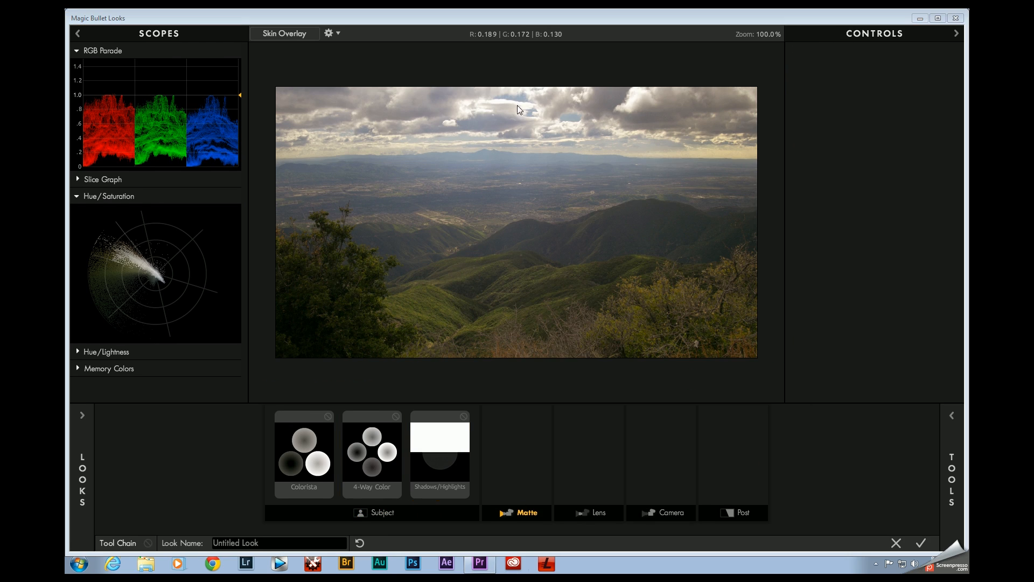
# Step: Add the Warm Netting star filter to the Matte stage and set its boost to +0.30
pyautogui.click(948, 485)
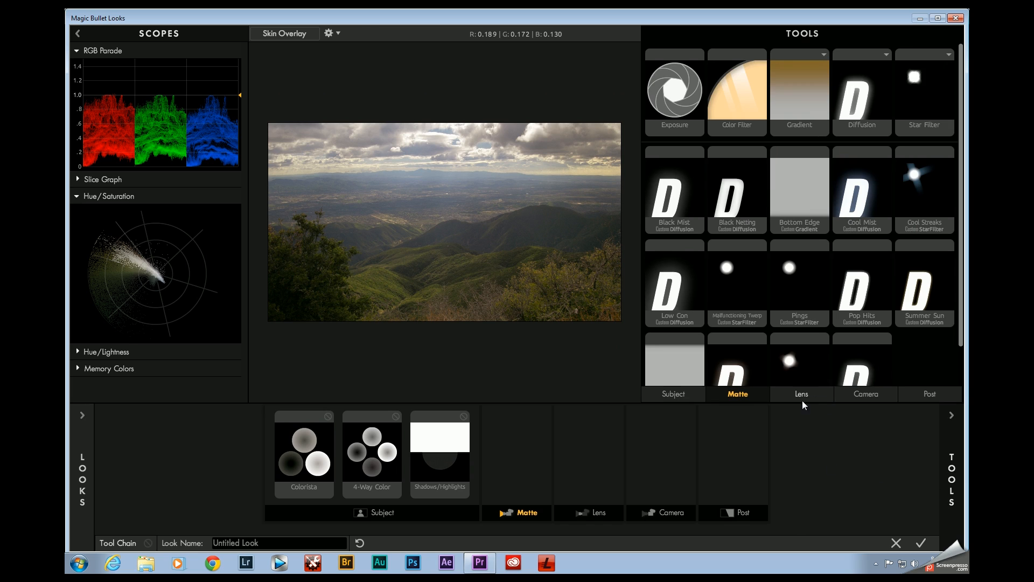
pyautogui.scroll(-1, 920, 355)
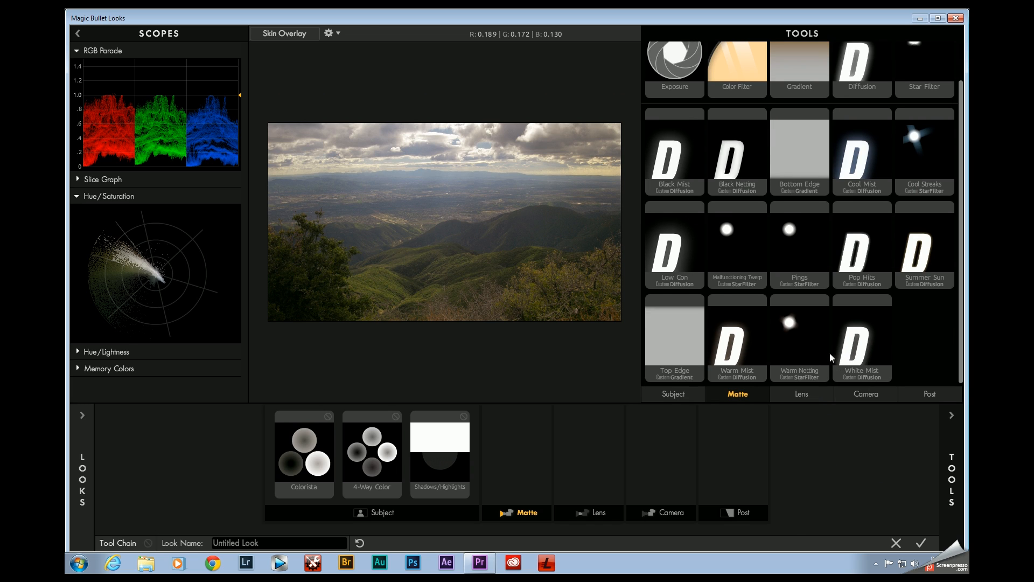
pyautogui.doubleClick(808, 341)
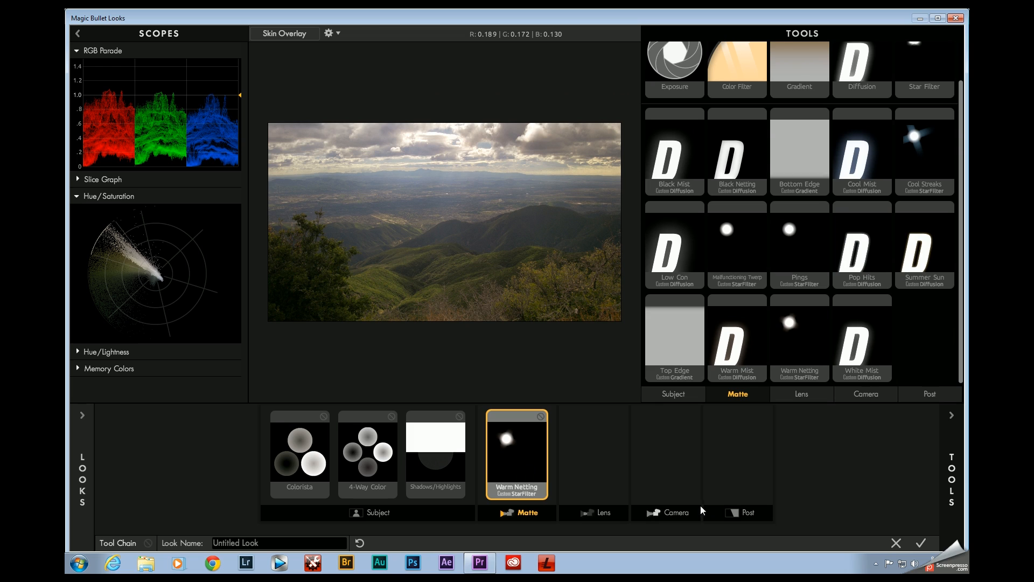
pyautogui.click(949, 466)
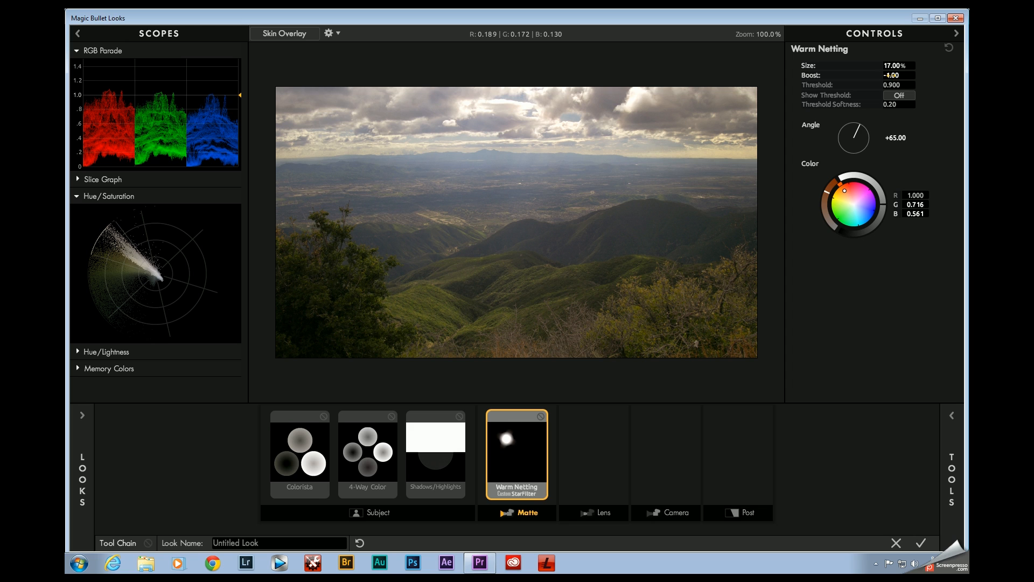
pyautogui.moveTo(889, 75); pyautogui.dragTo(921, 76)
pyautogui.moveTo(898, 76); pyautogui.dragTo(872, 76)
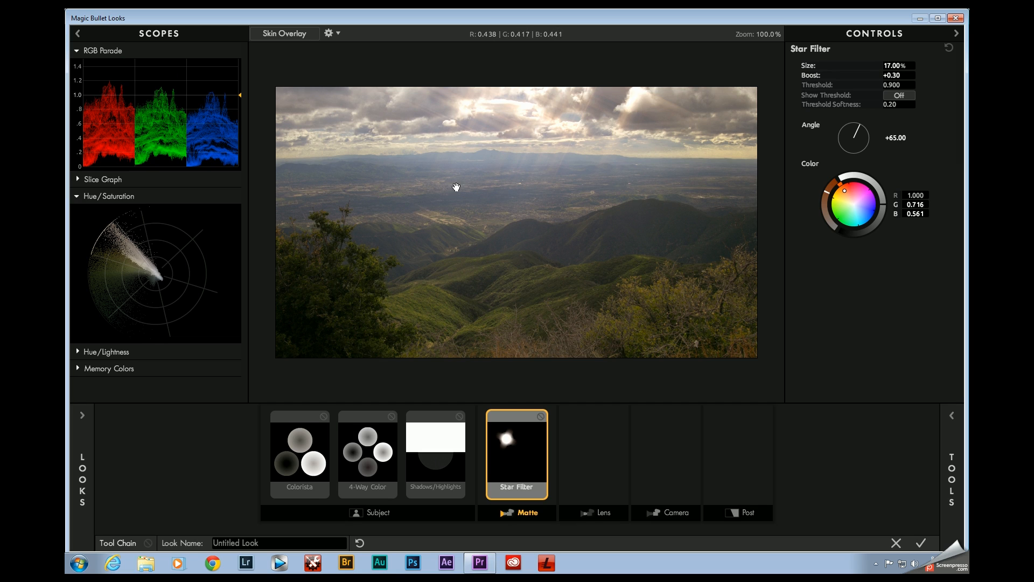
# Step: Set the Star Filter's size to 22.57% and its threshold to 0.970, with Show Threshold turned on
pyautogui.moveTo(894, 65)
pyautogui.mouseDown()
pyautogui.moveTo(841, 65)
pyautogui.moveTo(1024, 66)
pyautogui.moveTo(889, 65)
pyautogui.mouseUp()
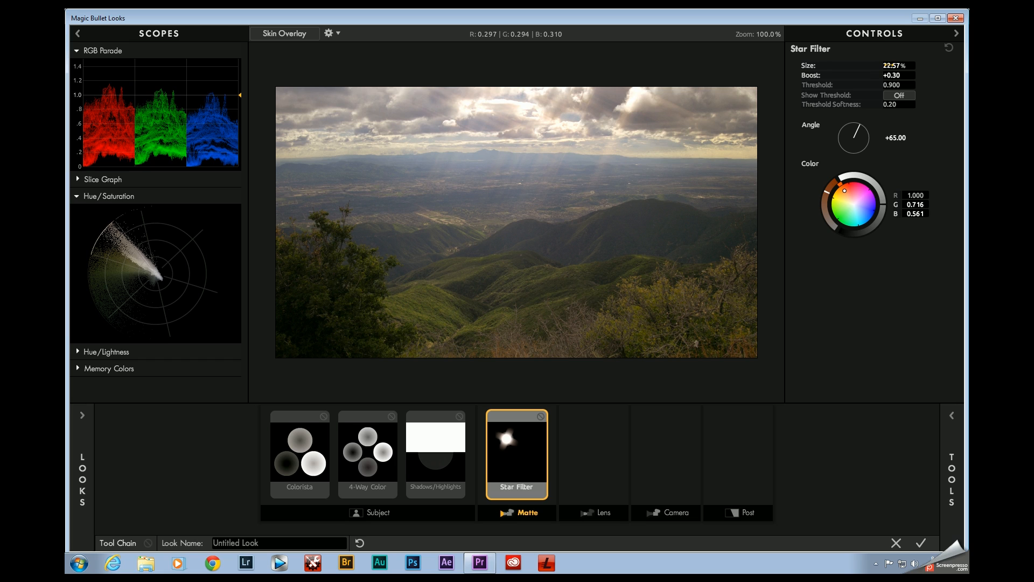
pyautogui.click(901, 93)
pyautogui.moveTo(891, 84)
pyautogui.mouseDown()
pyautogui.moveTo(877, 84)
pyautogui.moveTo(898, 85)
pyautogui.mouseUp()
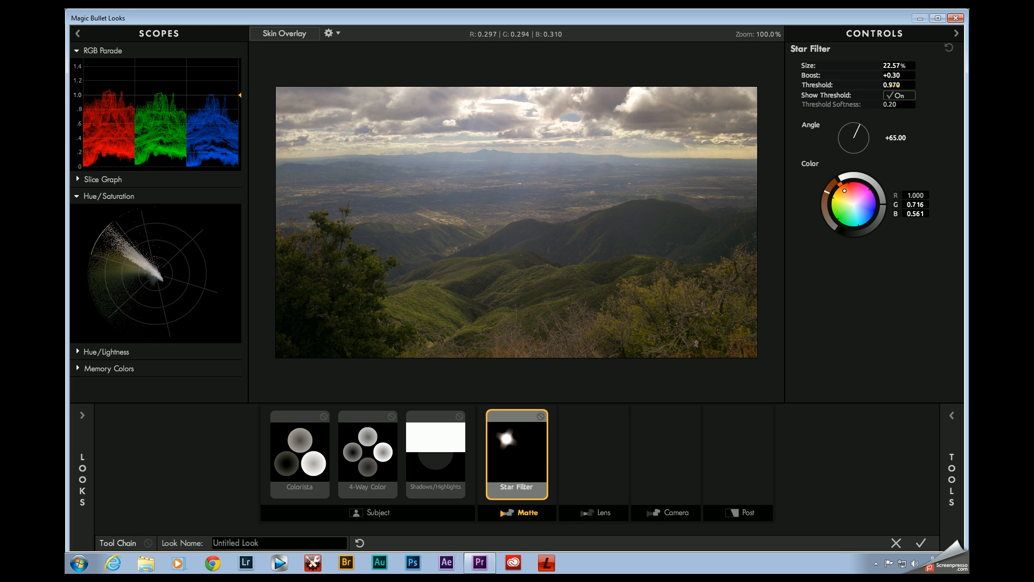
# Step: Compare the image with the Star Filter off and on
pyautogui.click(541, 416)
pyautogui.click(541, 416)
pyautogui.click(541, 416)
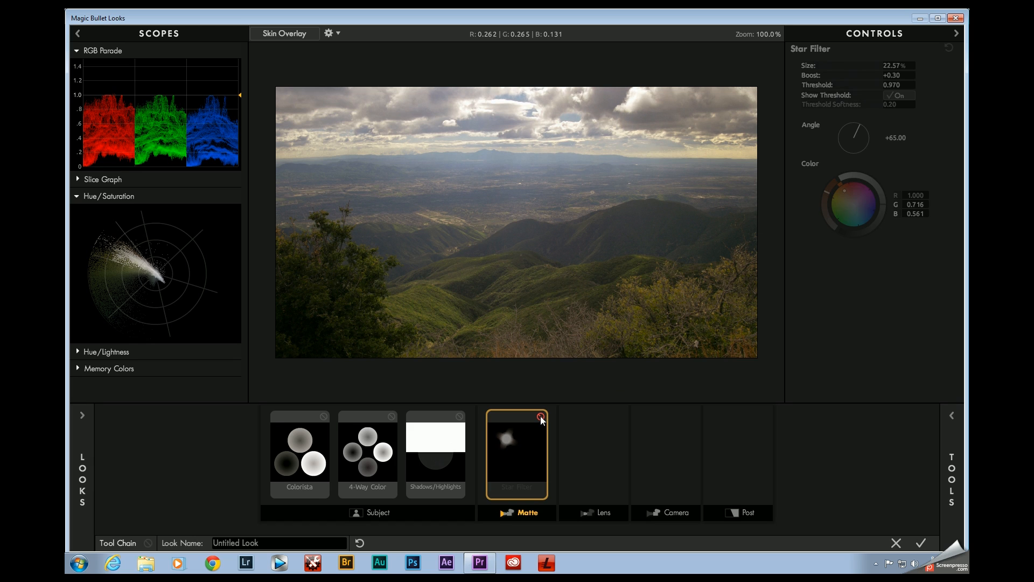
pyautogui.click(541, 416)
pyautogui.click(541, 416)
pyautogui.click(541, 416)
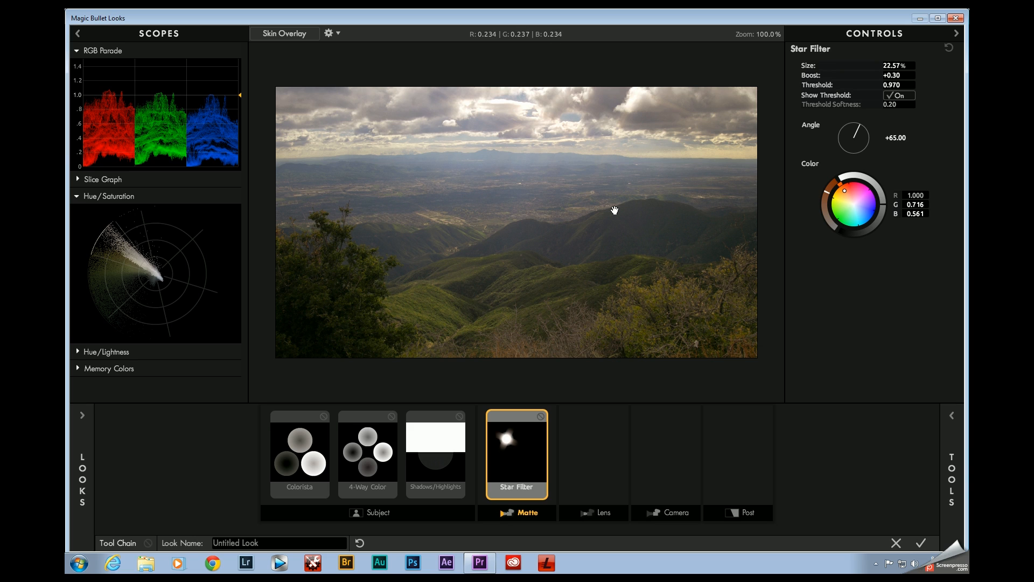
# Step: Add a Mojo tool to the Post stage, with Mojo set to 21% and Balance to 52%
pyautogui.click(952, 474)
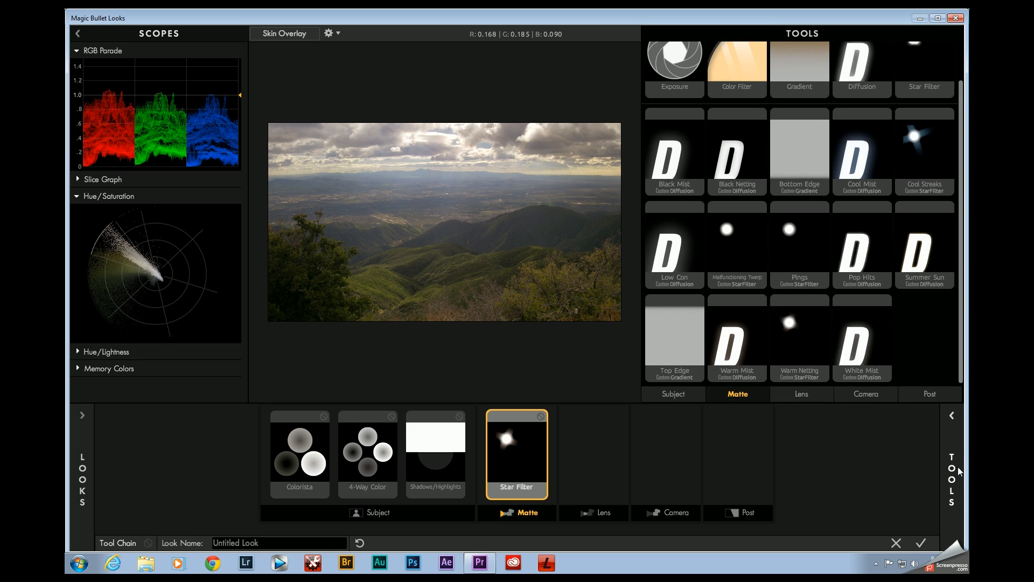
pyautogui.click(930, 394)
pyautogui.scroll(-1, 923, 364)
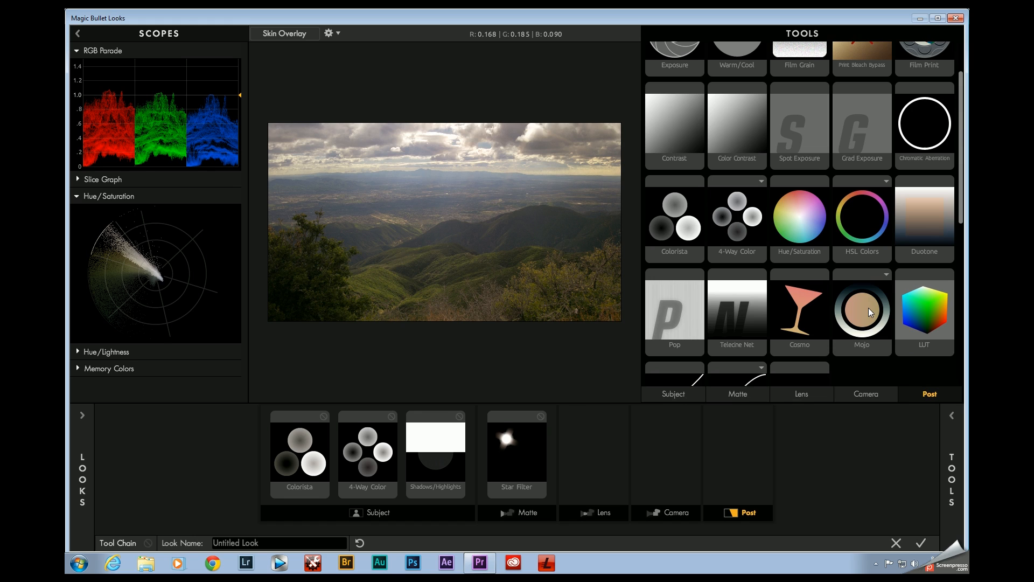
pyautogui.click(869, 308)
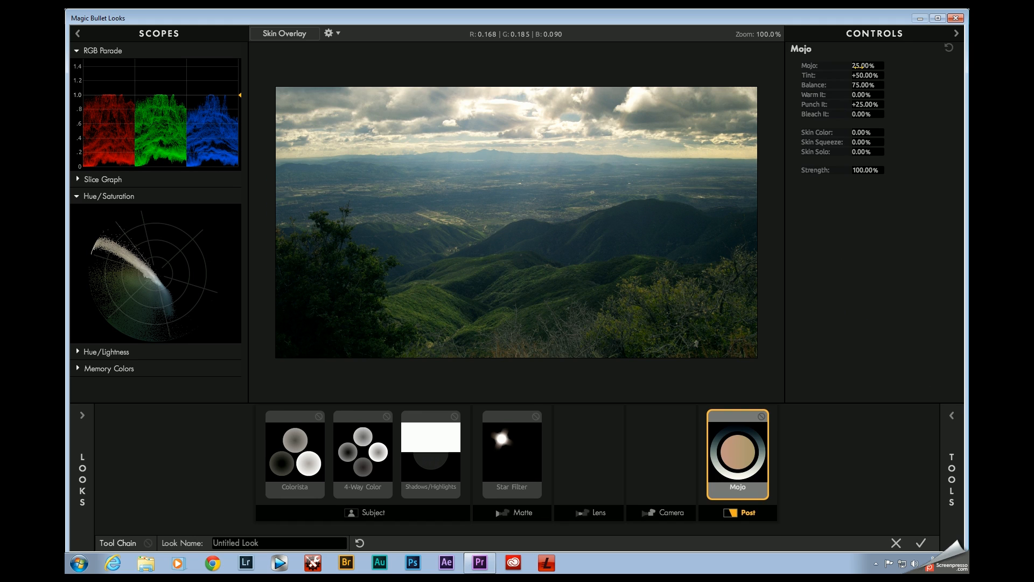
pyautogui.moveTo(858, 67); pyautogui.dragTo(838, 84)
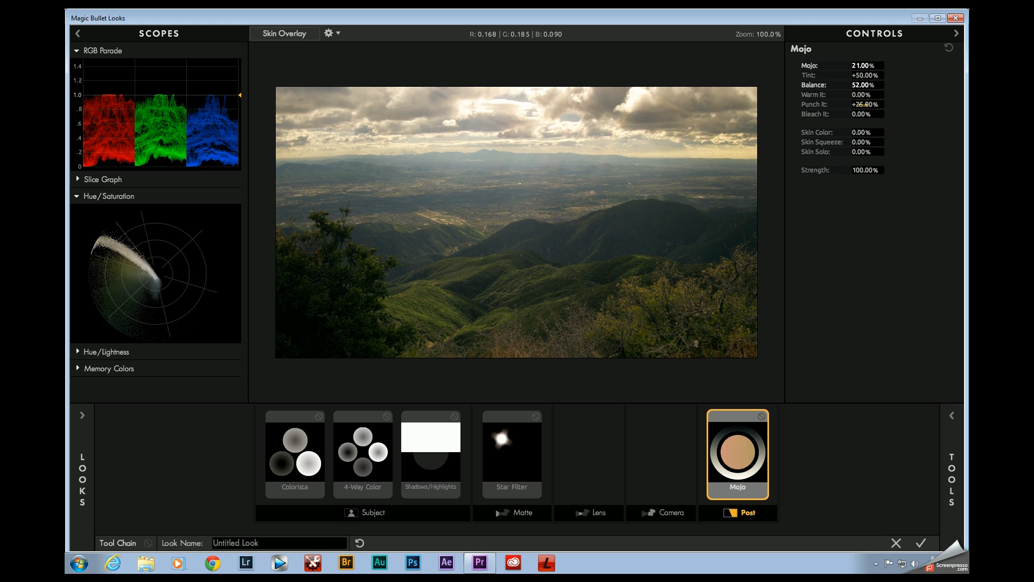
# Step: Set the Mojo tool's Punch It to +29.30% and Strength to 61.10%, and compare the image with it off and on
pyautogui.moveTo(864, 106); pyautogui.dragTo(869, 106)
pyautogui.moveTo(863, 170)
pyautogui.mouseDown()
pyautogui.moveTo(826, 170)
pyautogui.moveTo(850, 171)
pyautogui.mouseUp()
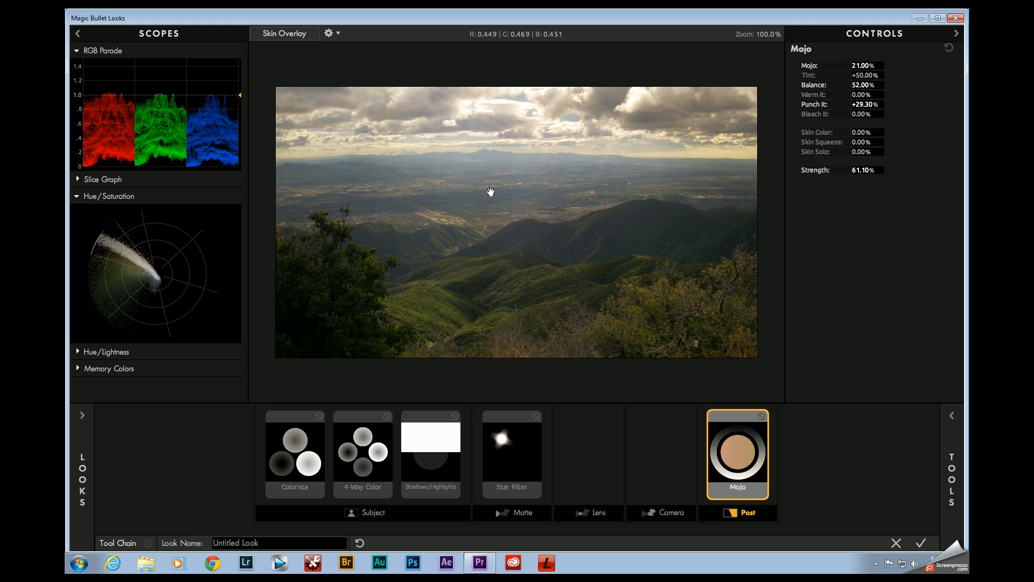
pyautogui.click(761, 418)
pyautogui.click(763, 418)
pyautogui.click(765, 418)
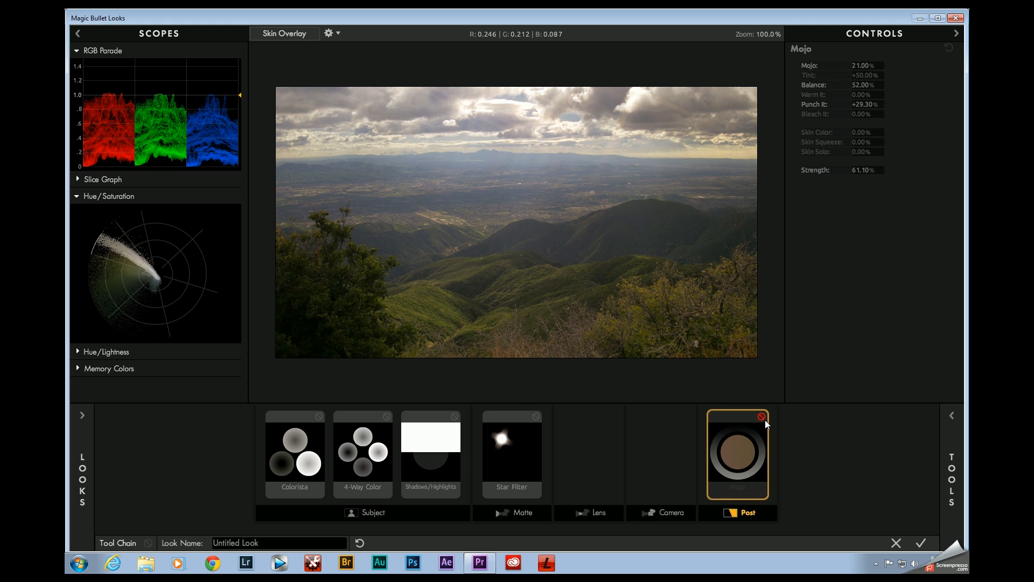
pyautogui.click(764, 419)
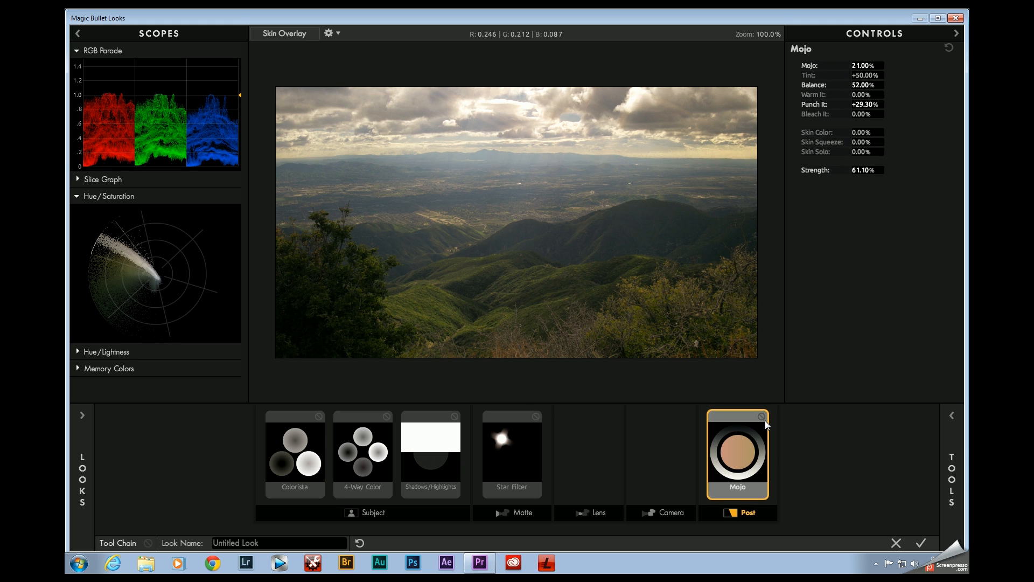
# Step: In the Subject stage's 4-Way Color, shift the tonal ranges toward the darks and slightly raise the shadows' luminance
pyautogui.click(364, 452)
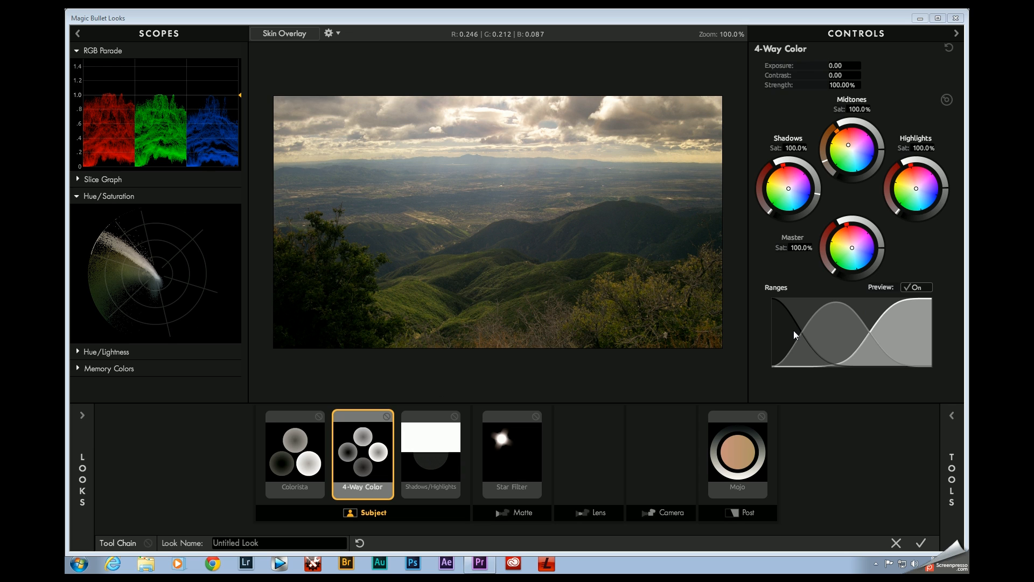
pyautogui.moveTo(793, 330); pyautogui.dragTo(786, 331)
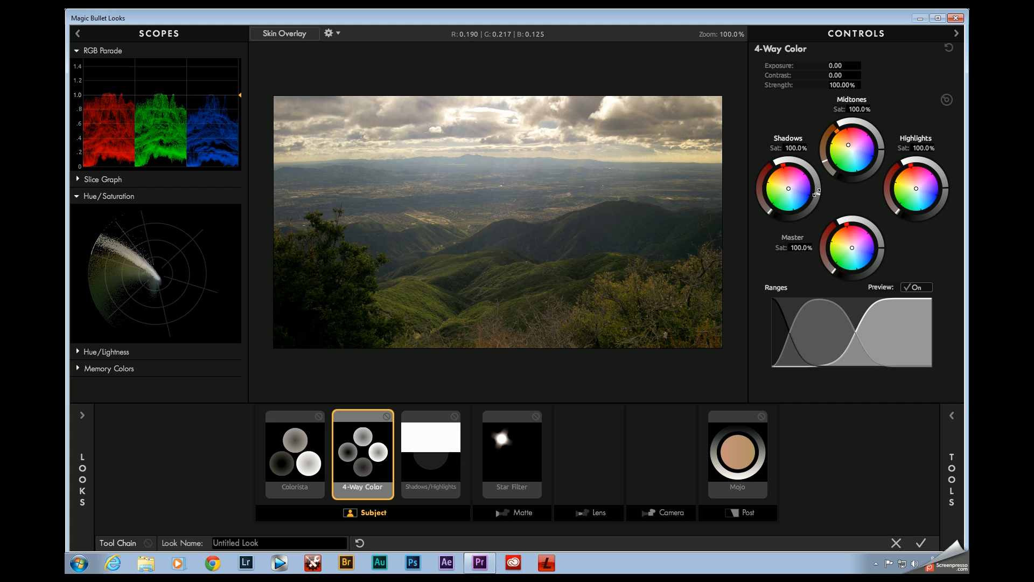
pyautogui.moveTo(817, 194)
pyautogui.mouseDown()
pyautogui.moveTo(817, 182)
pyautogui.moveTo(818, 191)
pyautogui.mouseUp()
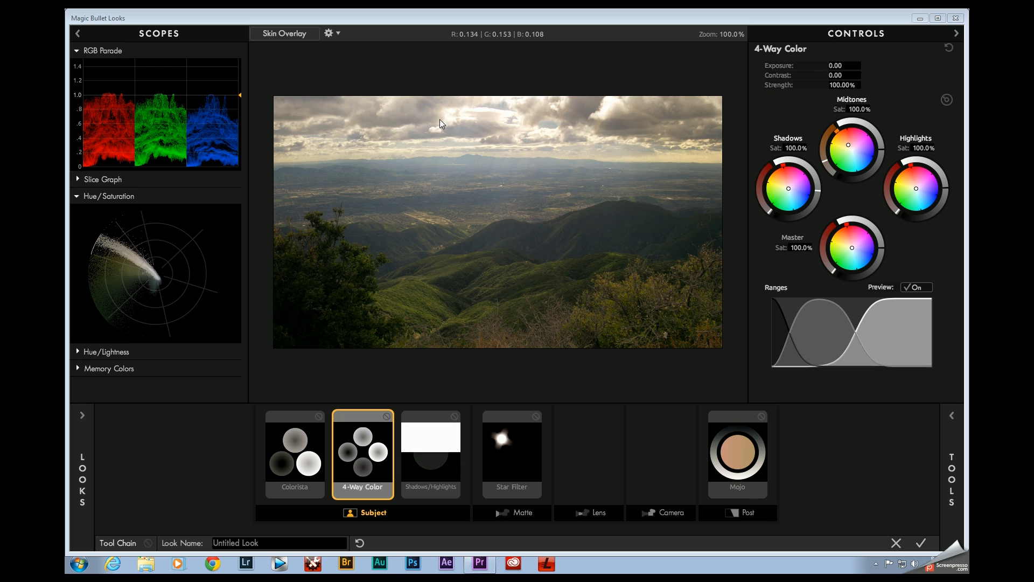
# Step: Add a Pop tool after Mojo in the Post stage and set Pop to +51.4%
pyautogui.click(952, 480)
pyautogui.click(924, 395)
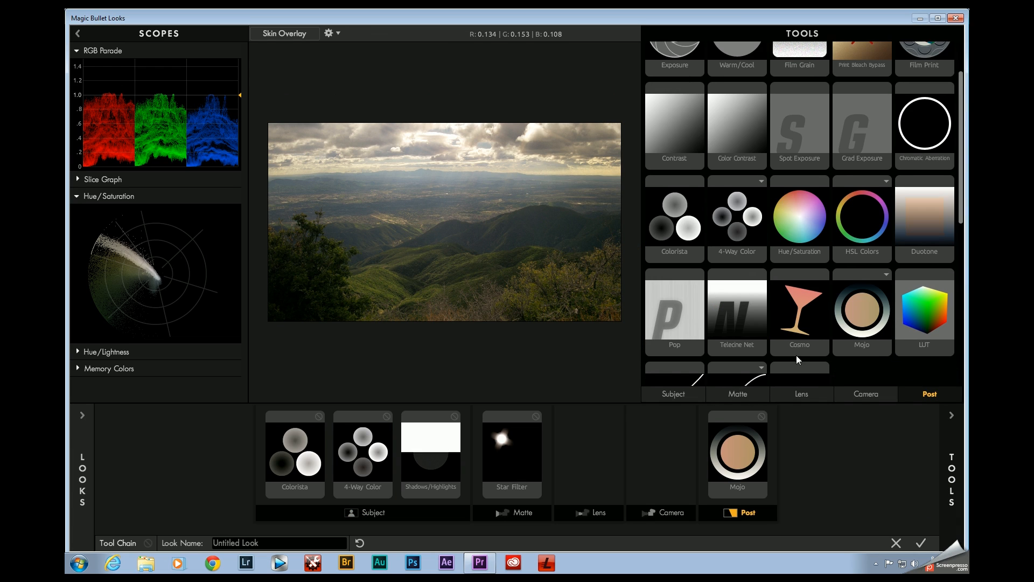
pyautogui.scroll(-1, 796, 354)
pyautogui.moveTo(674, 270); pyautogui.dragTo(789, 452)
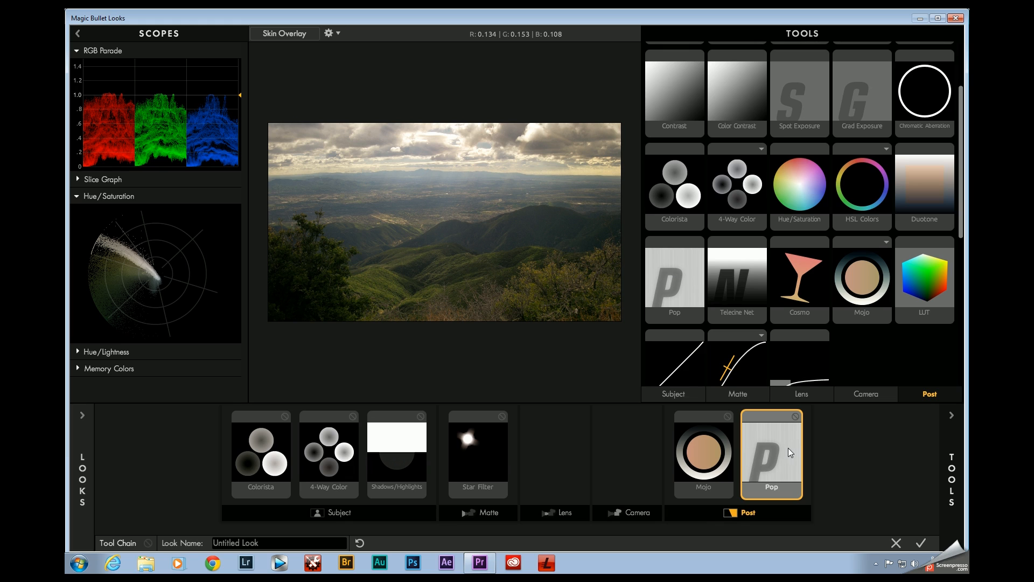
pyautogui.click(793, 473)
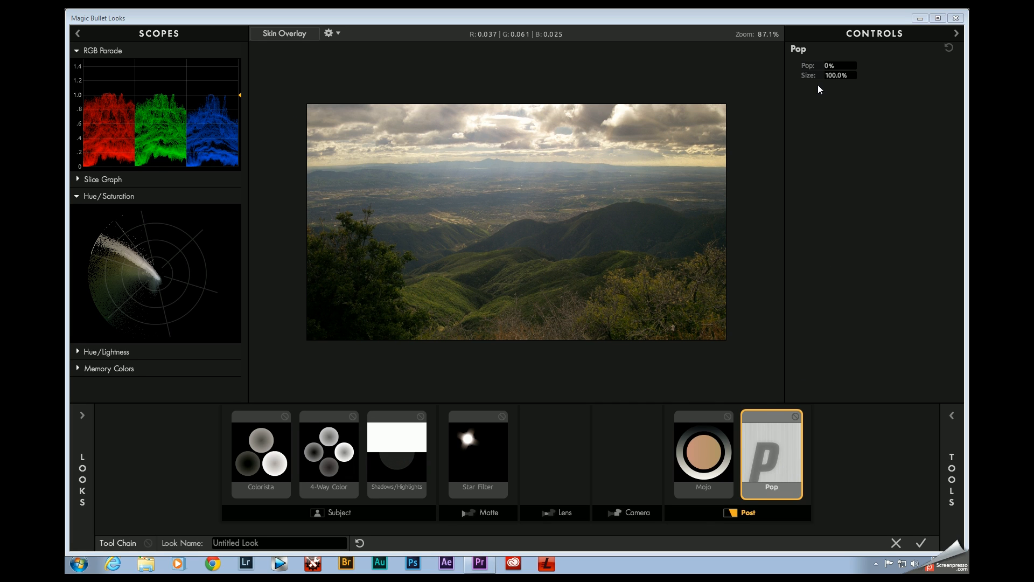
pyautogui.moveTo(827, 69); pyautogui.dragTo(914, 69)
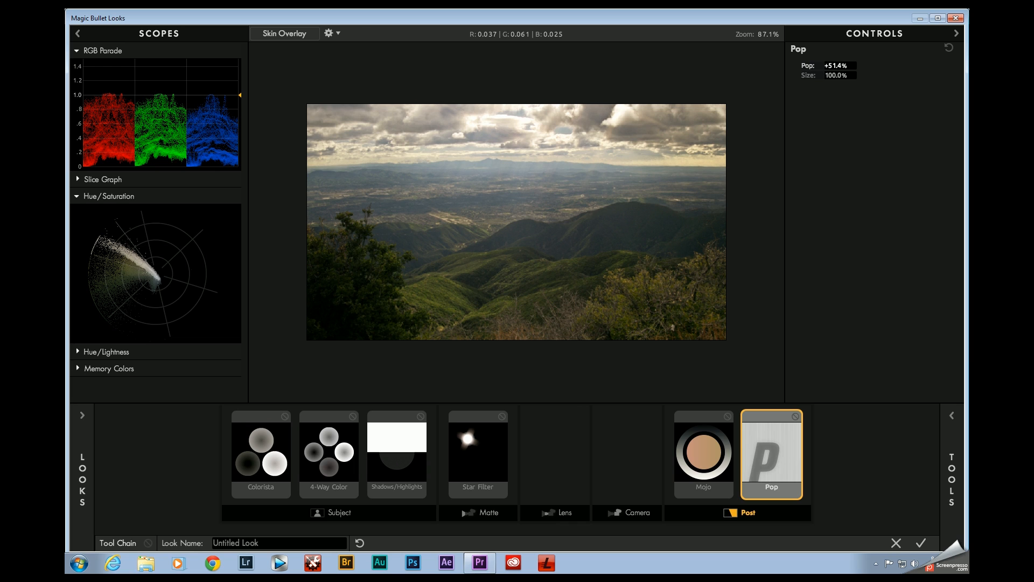
# Step: Compare the enlarged image with the Pop tool off and on
pyautogui.scroll(2, 459, 253)
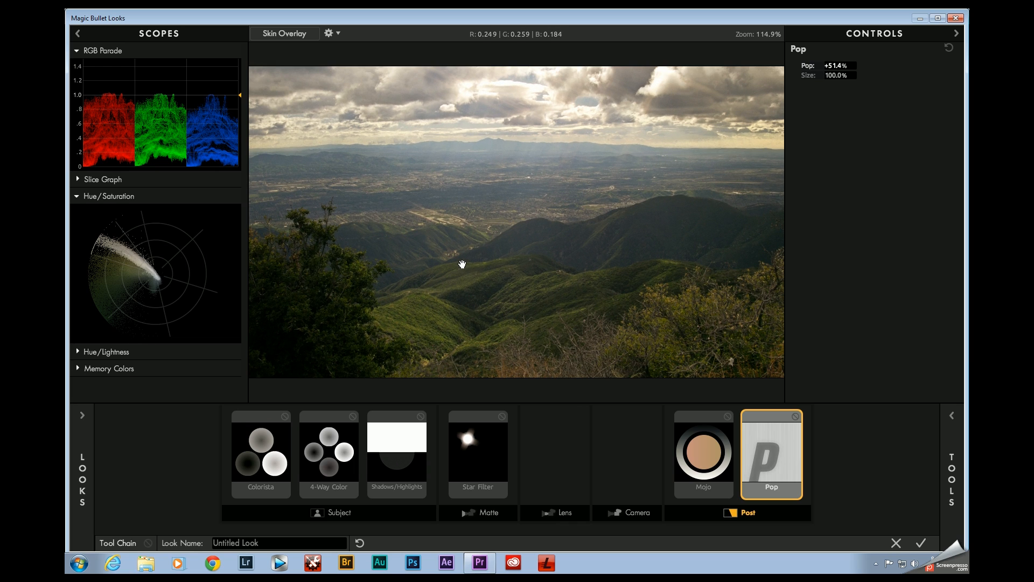
pyautogui.click(795, 416)
pyautogui.click(795, 417)
pyautogui.scroll(-2, 568, 329)
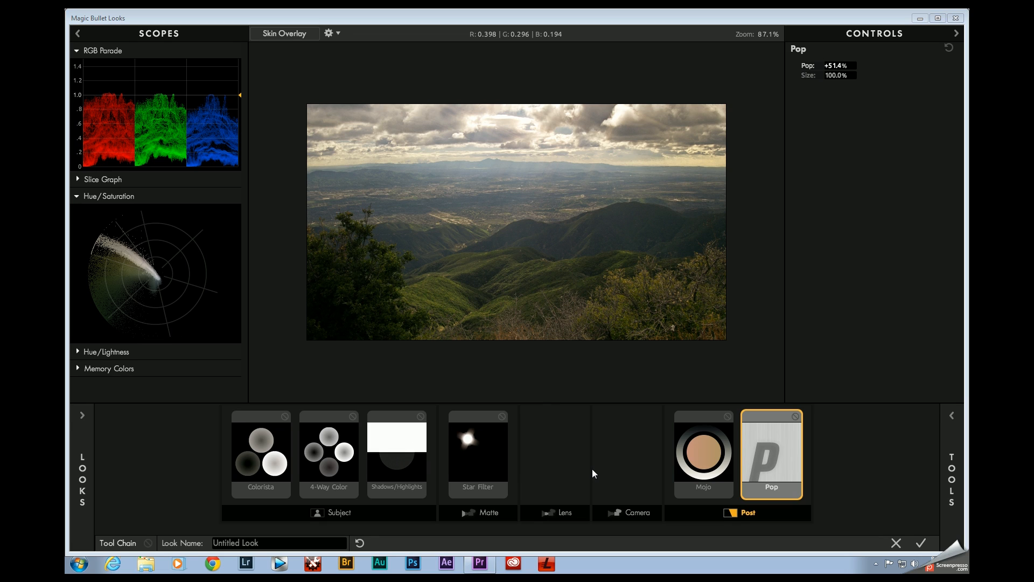
# Step: Try the Fujifilm 8553 and Prolochrome 4300 presets from the Color Film Stock looks, and apply Prolochrome 4450
pyautogui.click(82, 415)
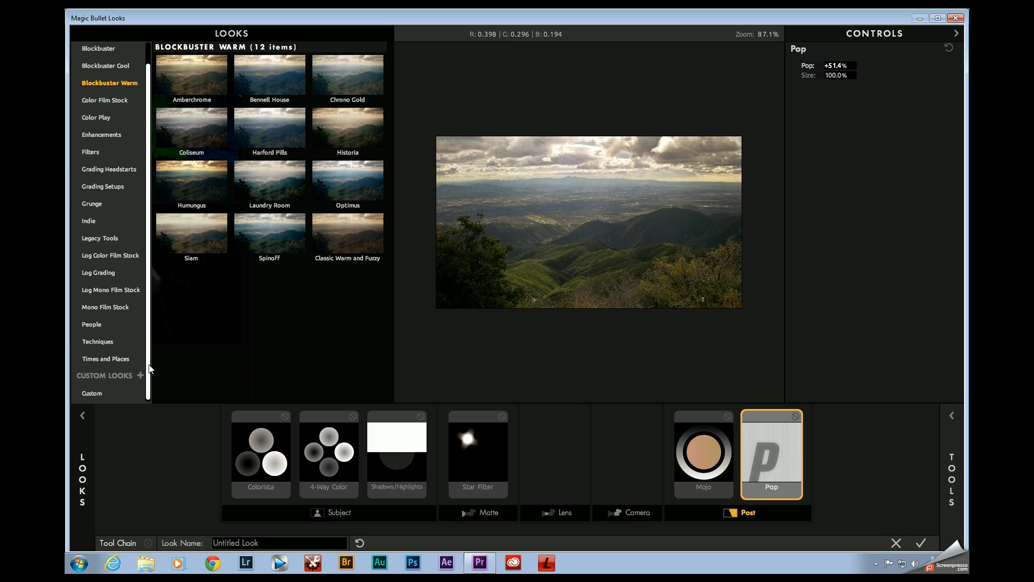
pyautogui.scroll(1, 150, 333)
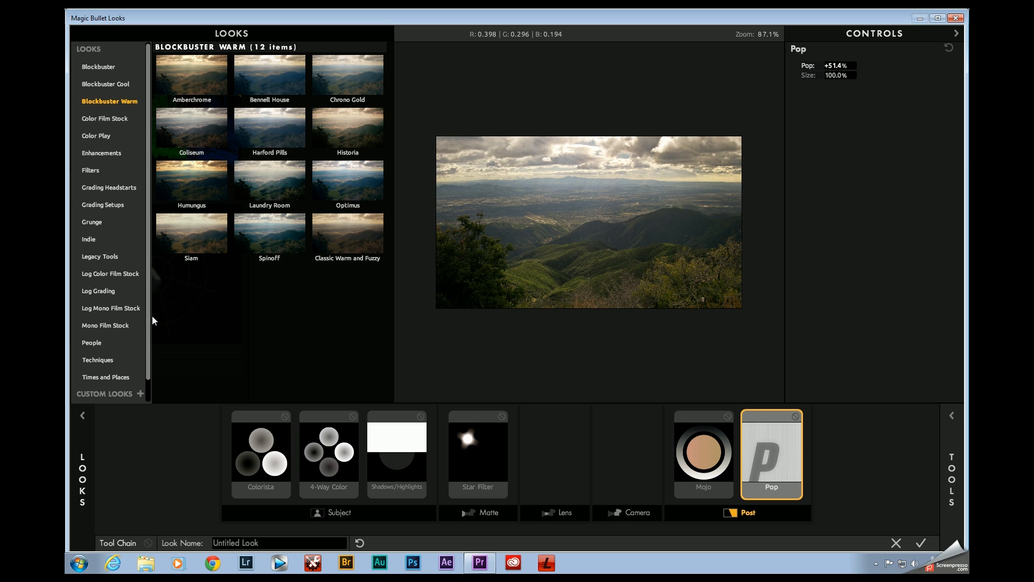
pyautogui.click(100, 123)
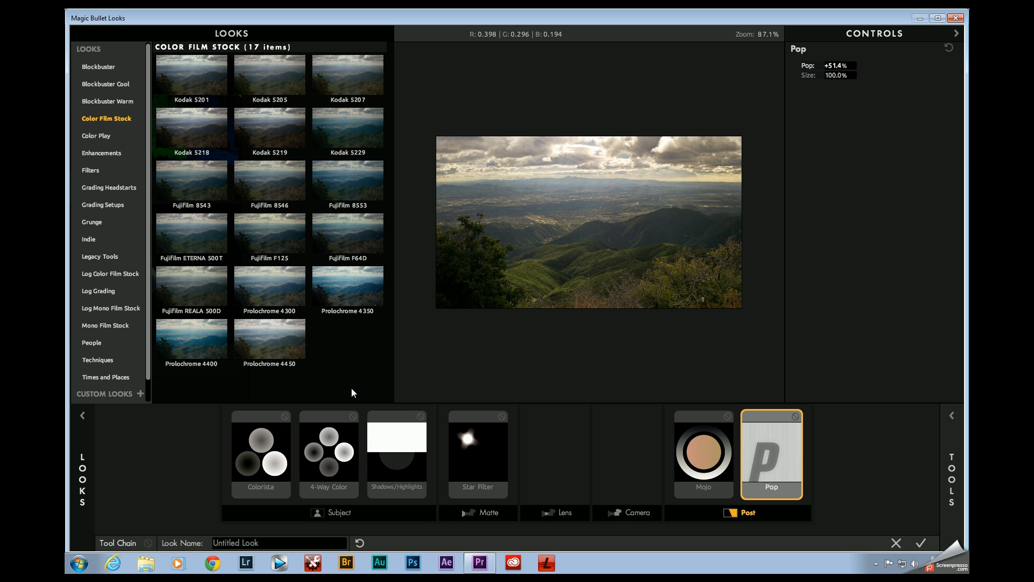
pyautogui.click(348, 172)
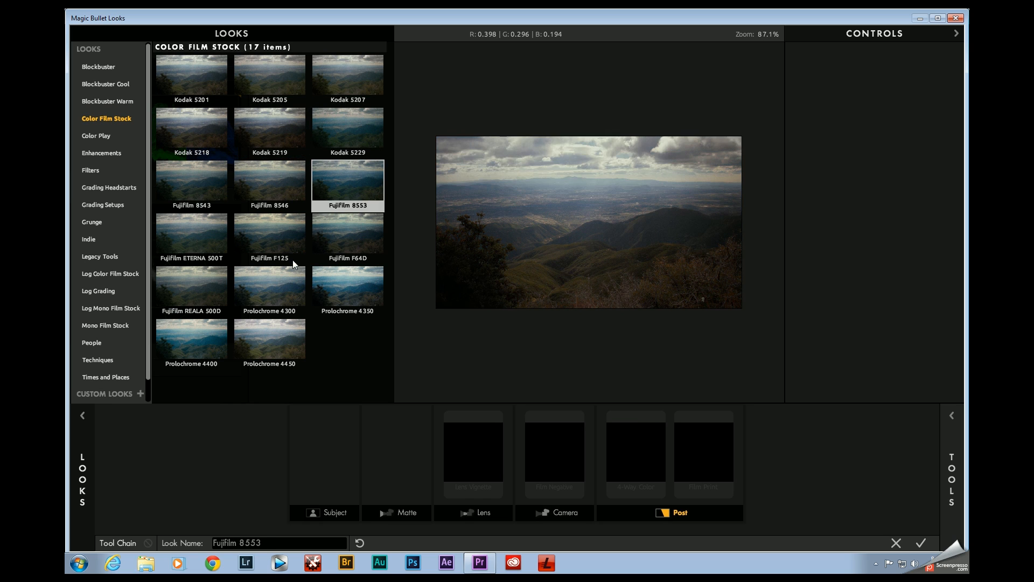
pyautogui.click(280, 291)
pyautogui.click(274, 345)
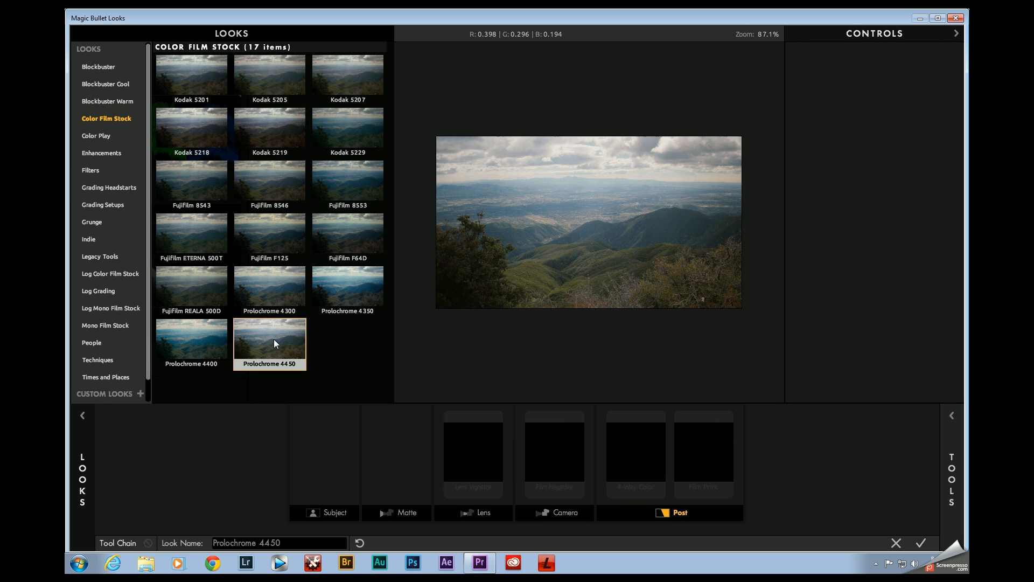
pyautogui.click(406, 477)
pyautogui.click(81, 415)
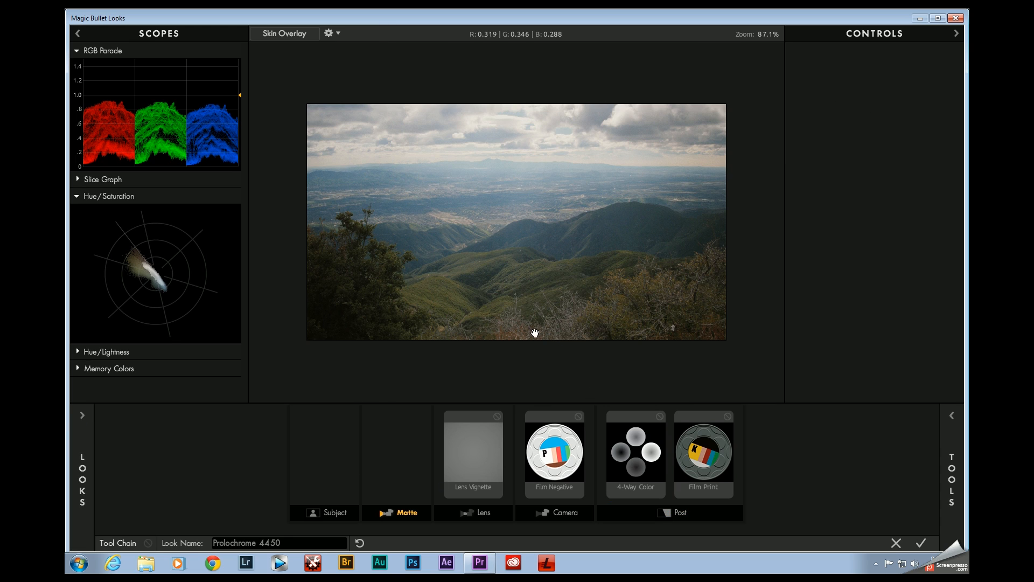
# Step: Review the preset's Film Negative, 4-Way Color and Film Print settings, and compare the image with the whole tool chain off
pyautogui.scroll(1, 534, 368)
pyautogui.scroll(-1, 532, 364)
pyautogui.click(566, 455)
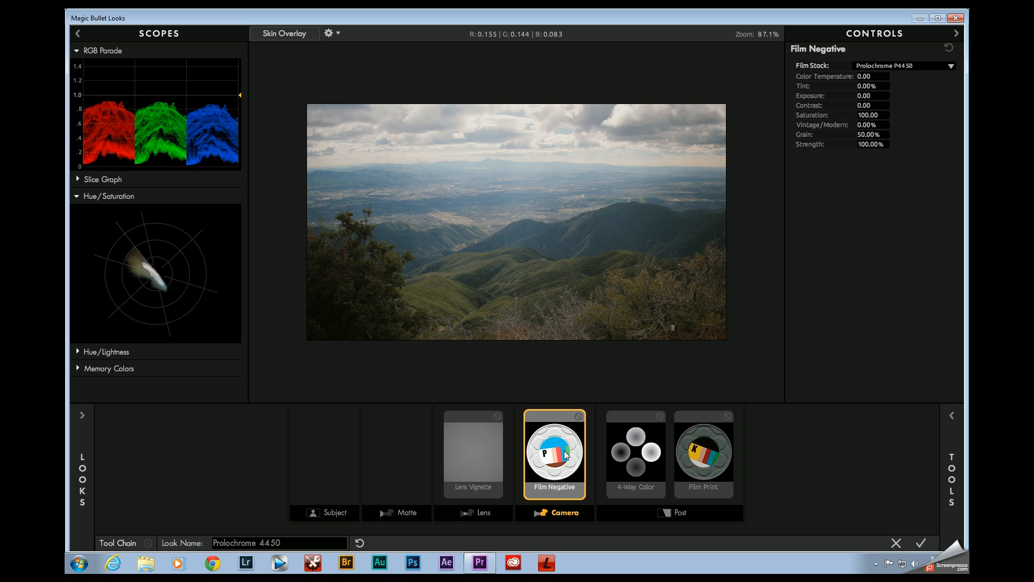
pyautogui.click(645, 438)
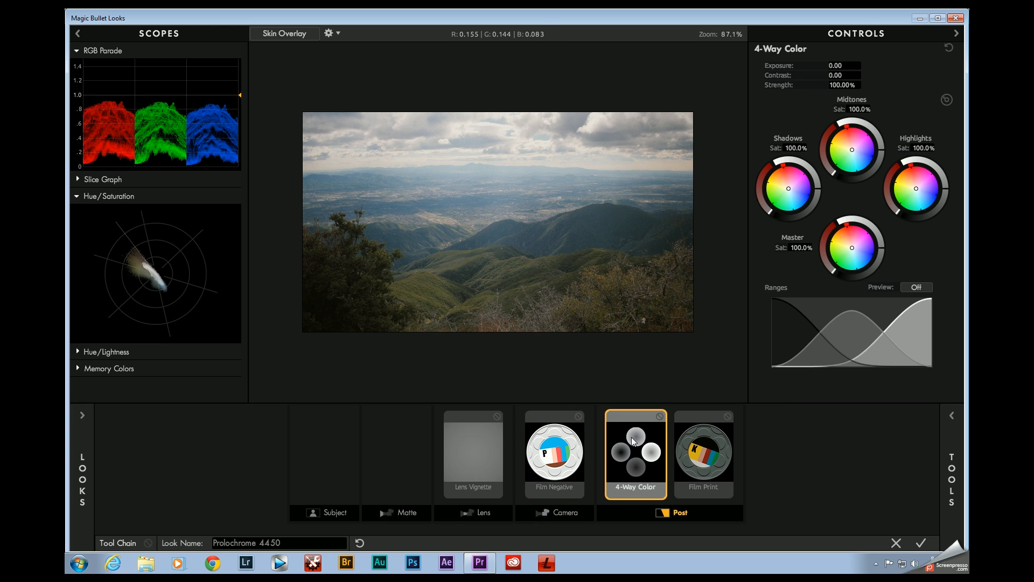
pyautogui.click(711, 452)
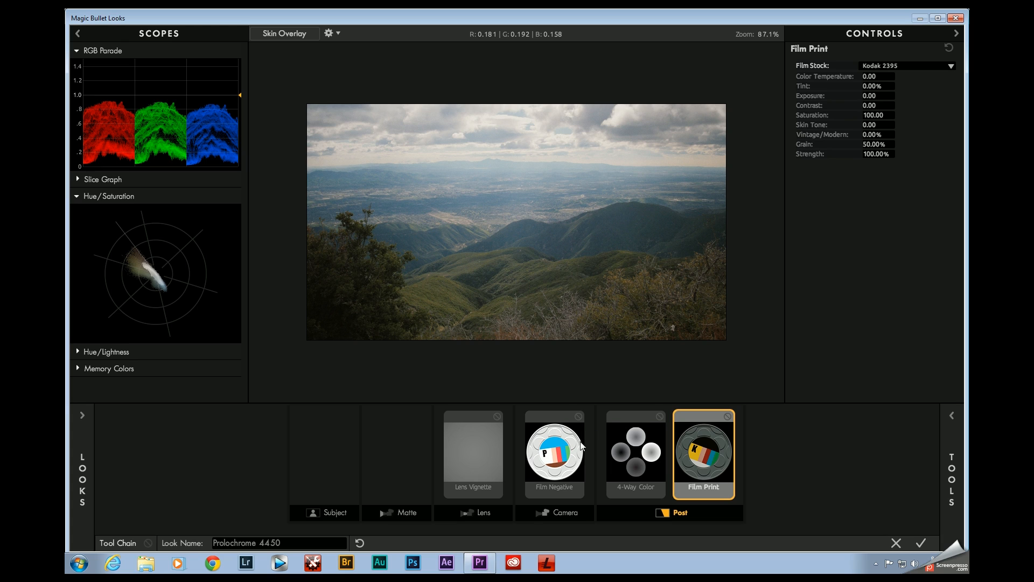
pyautogui.click(551, 452)
pyautogui.click(635, 453)
pyautogui.click(695, 454)
pyautogui.scroll(1, 555, 256)
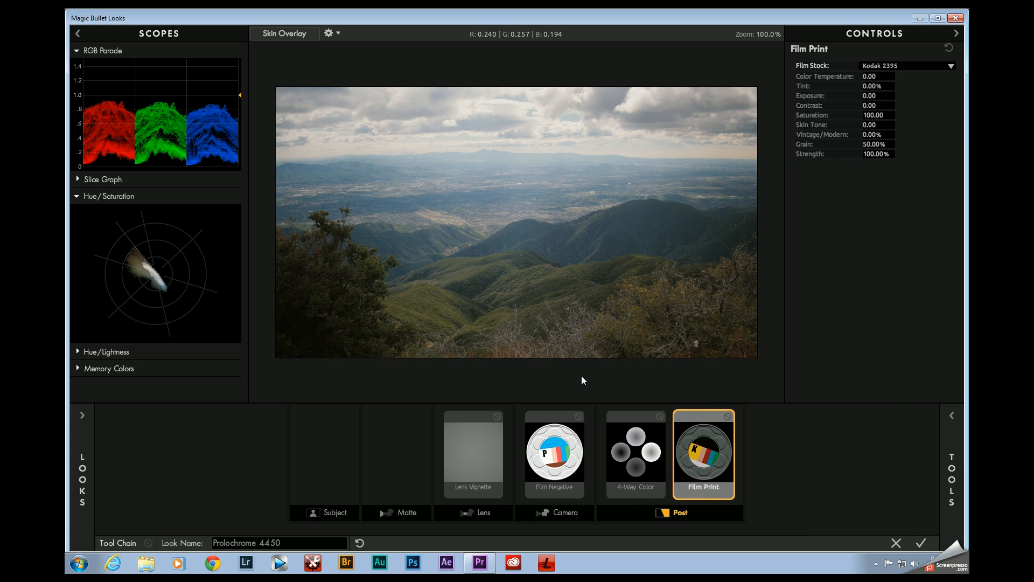
pyautogui.click(579, 342)
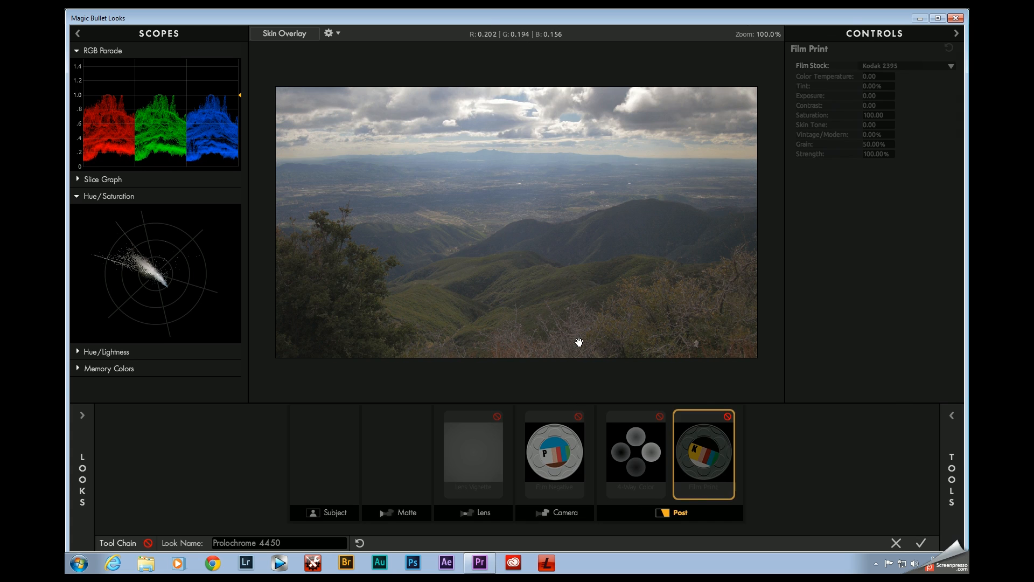